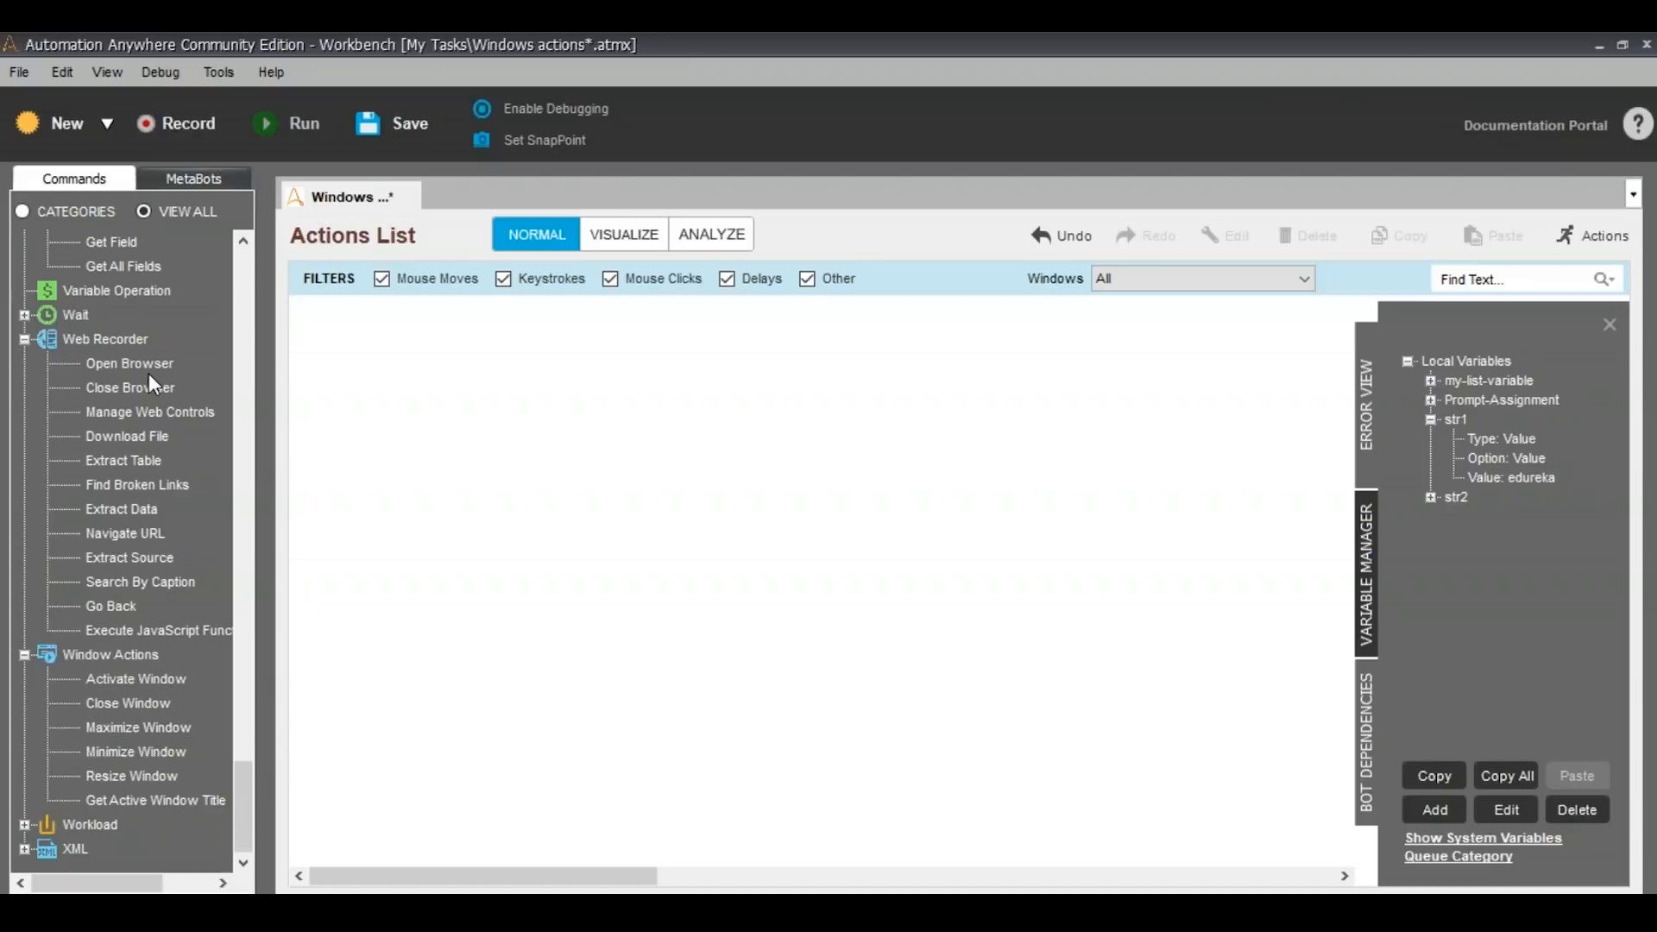
Add an Extract Table web recorder command, paste the edureka interview-questions blog page URL as the website, and launch it
{"action": "left_click_drag", "start_coordinate": [127, 464], "coordinate": [618, 477]}
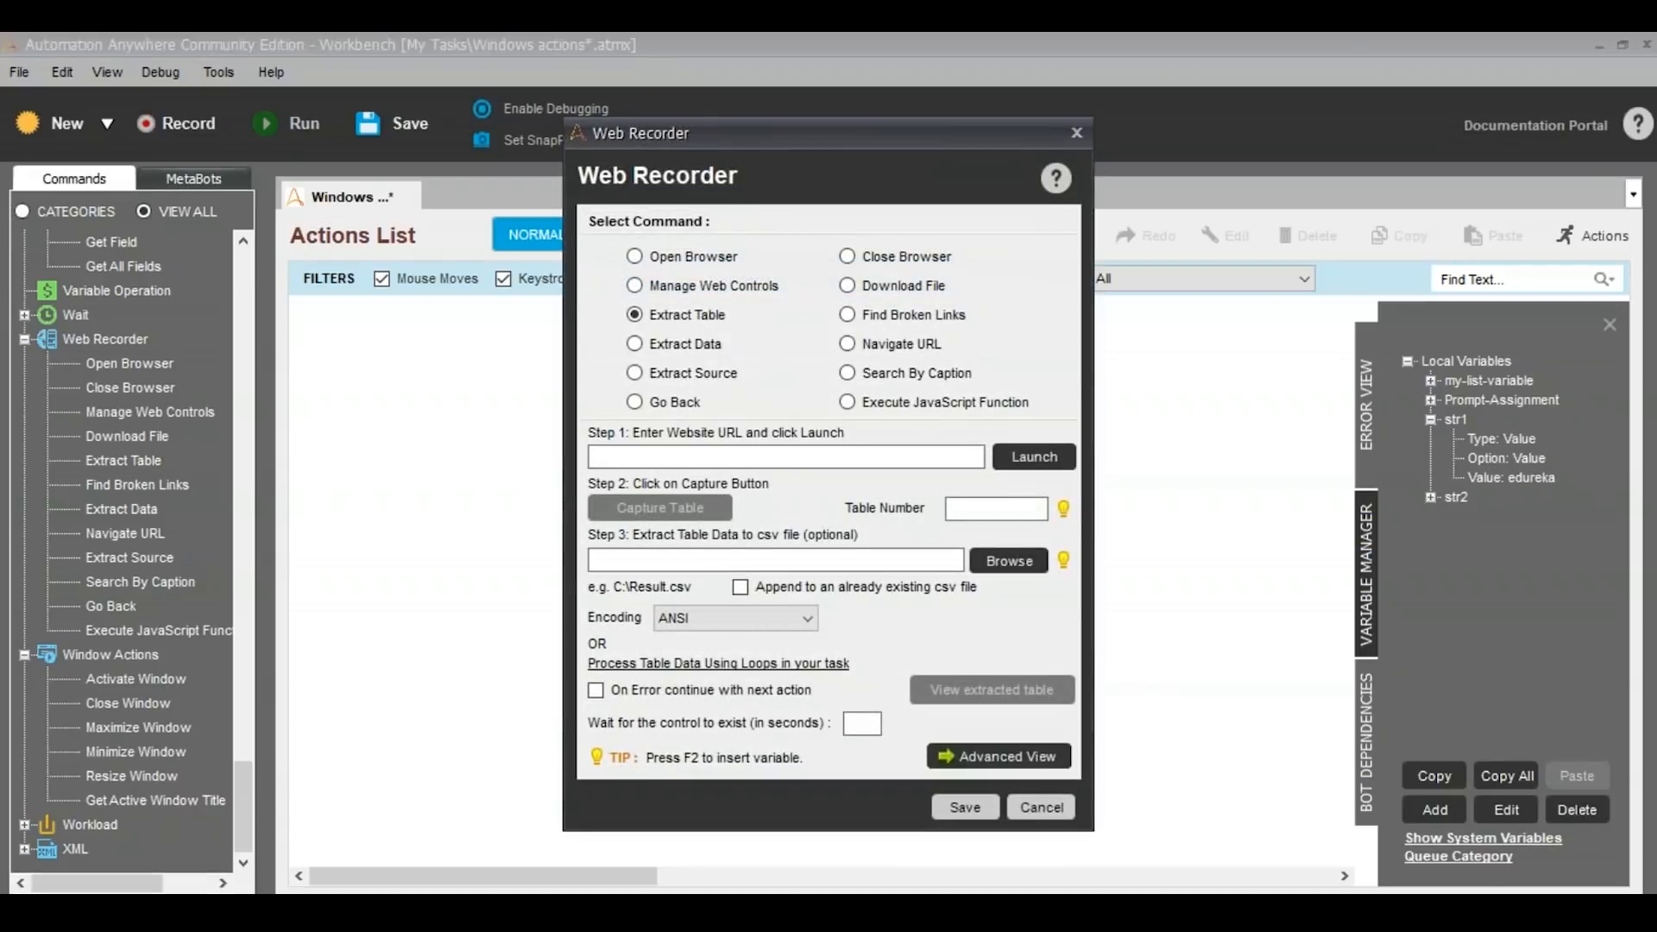
{"action": "key", "text": "alt+Tab"}
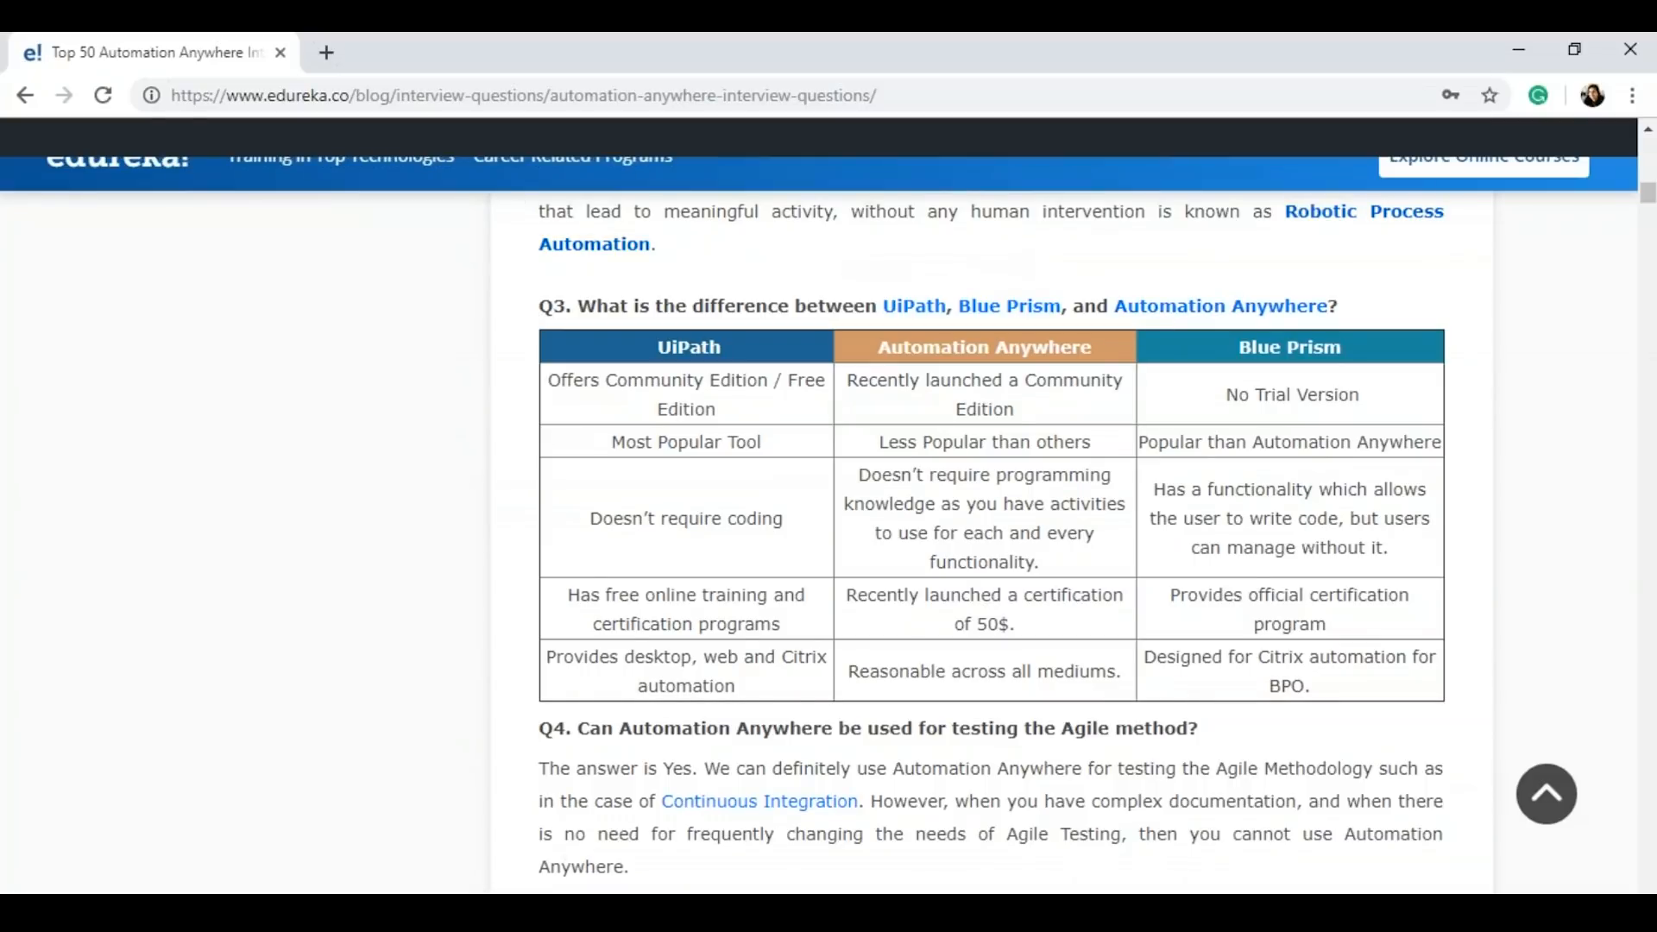
{"action": "left_click", "coordinate": [502, 101]}
{"action": "key", "text": "ctrl+c"}
{"action": "key", "text": "alt+Tab"}
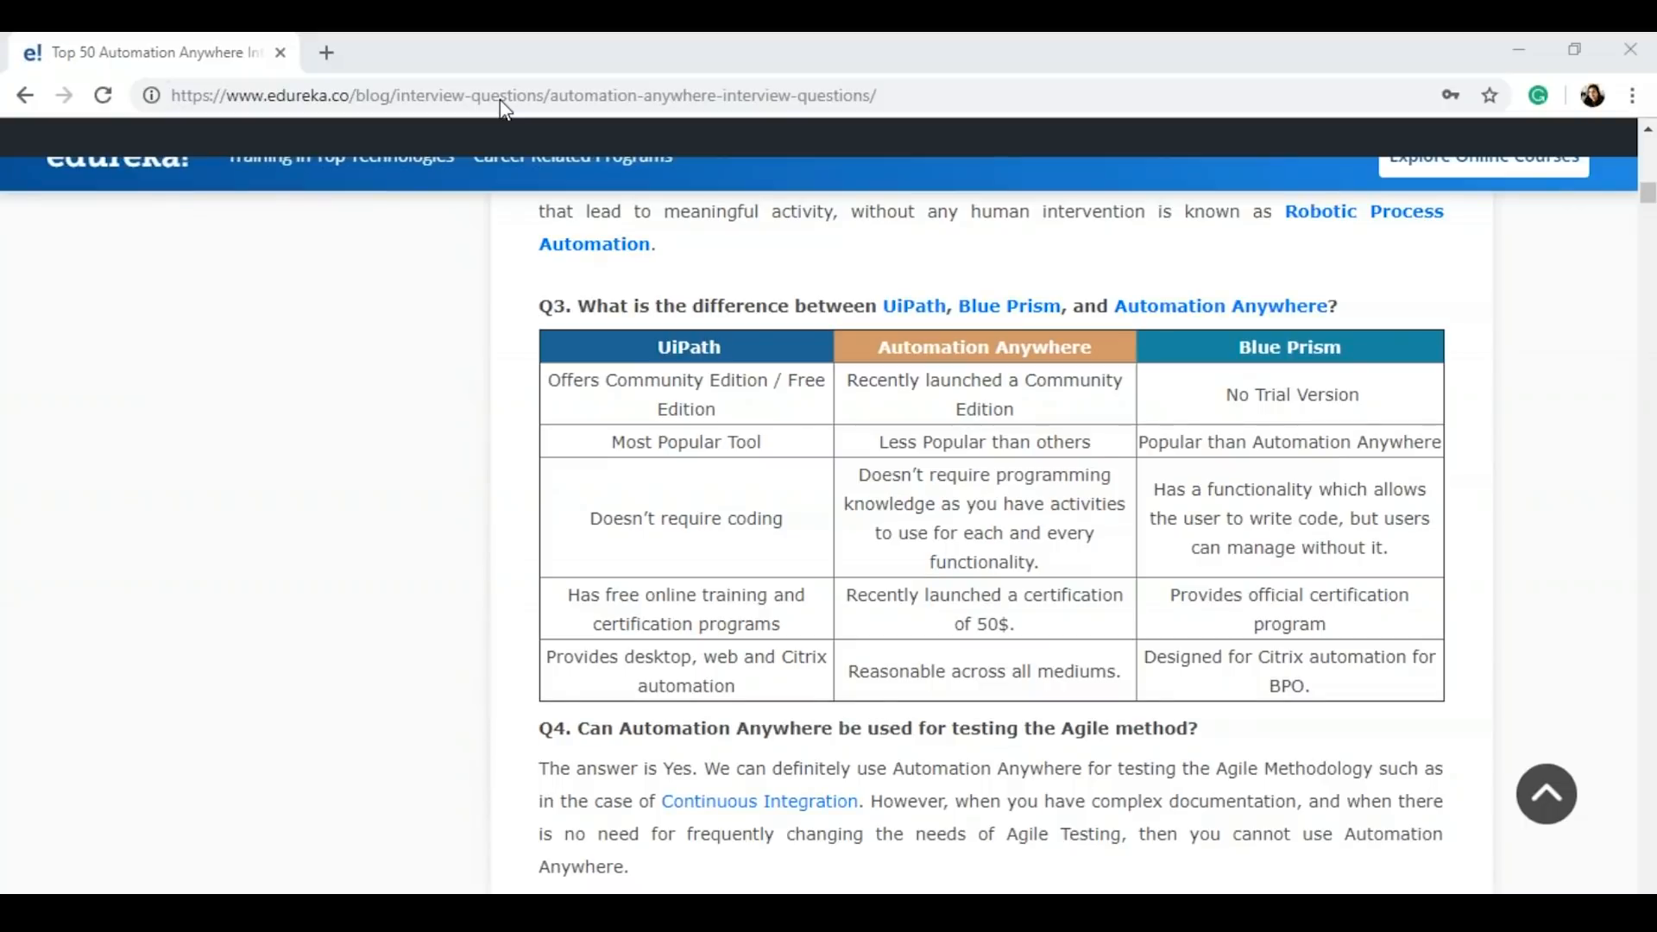
{"action": "key", "text": "ctrl+v"}
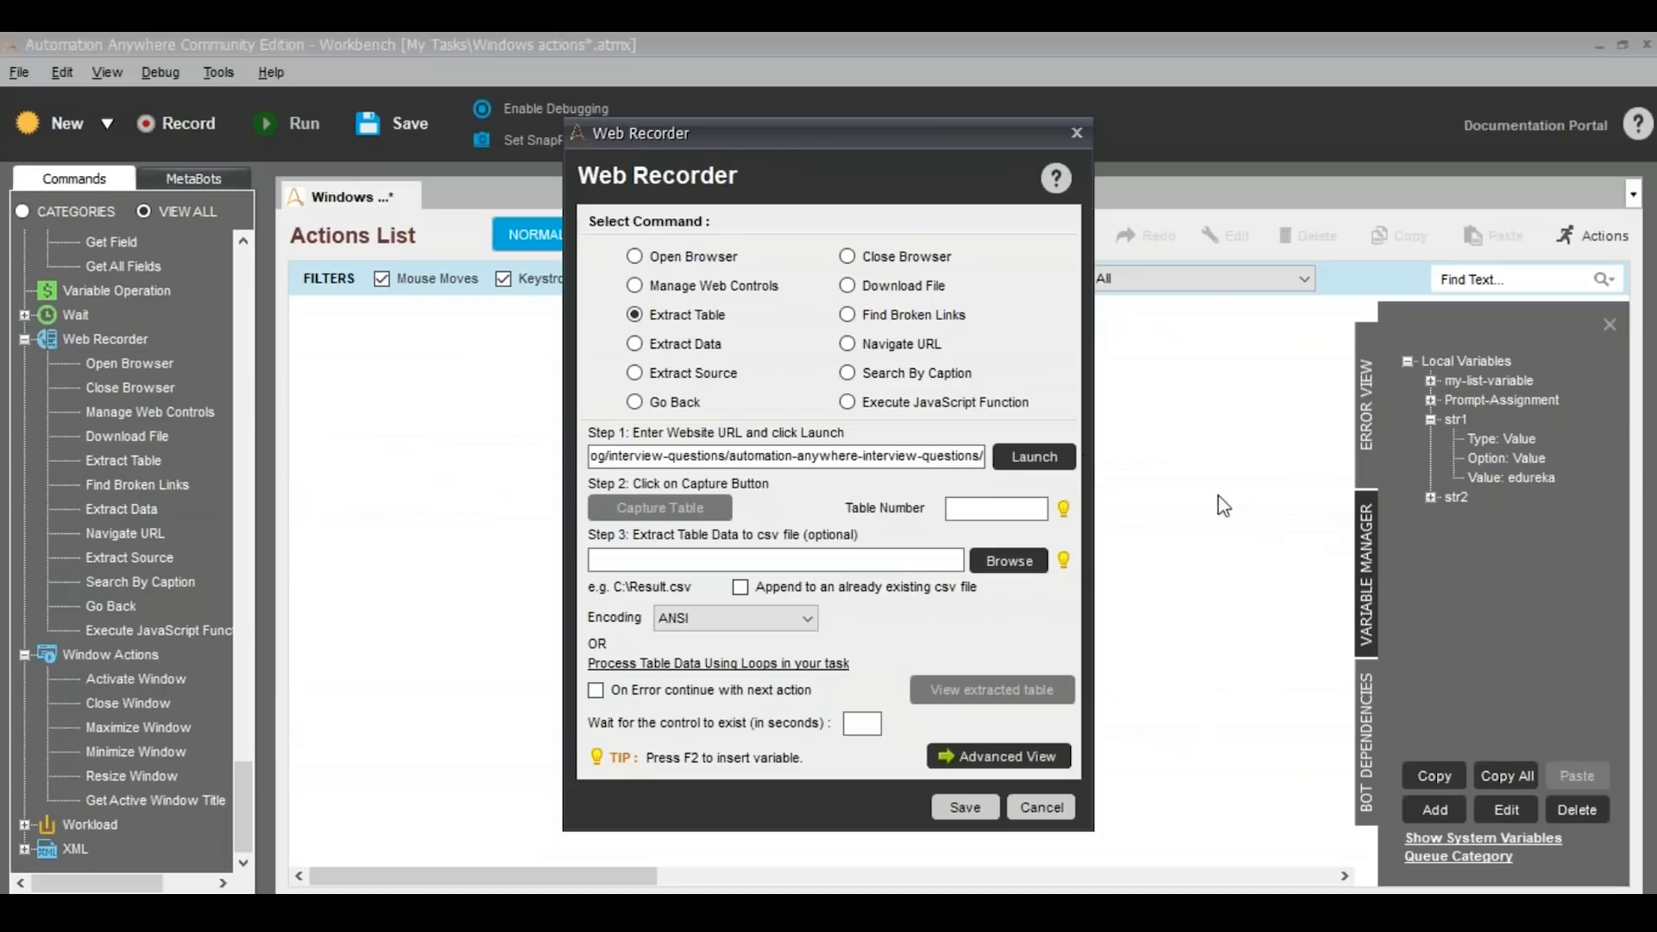
{"action": "left_click", "coordinate": [1056, 460]}
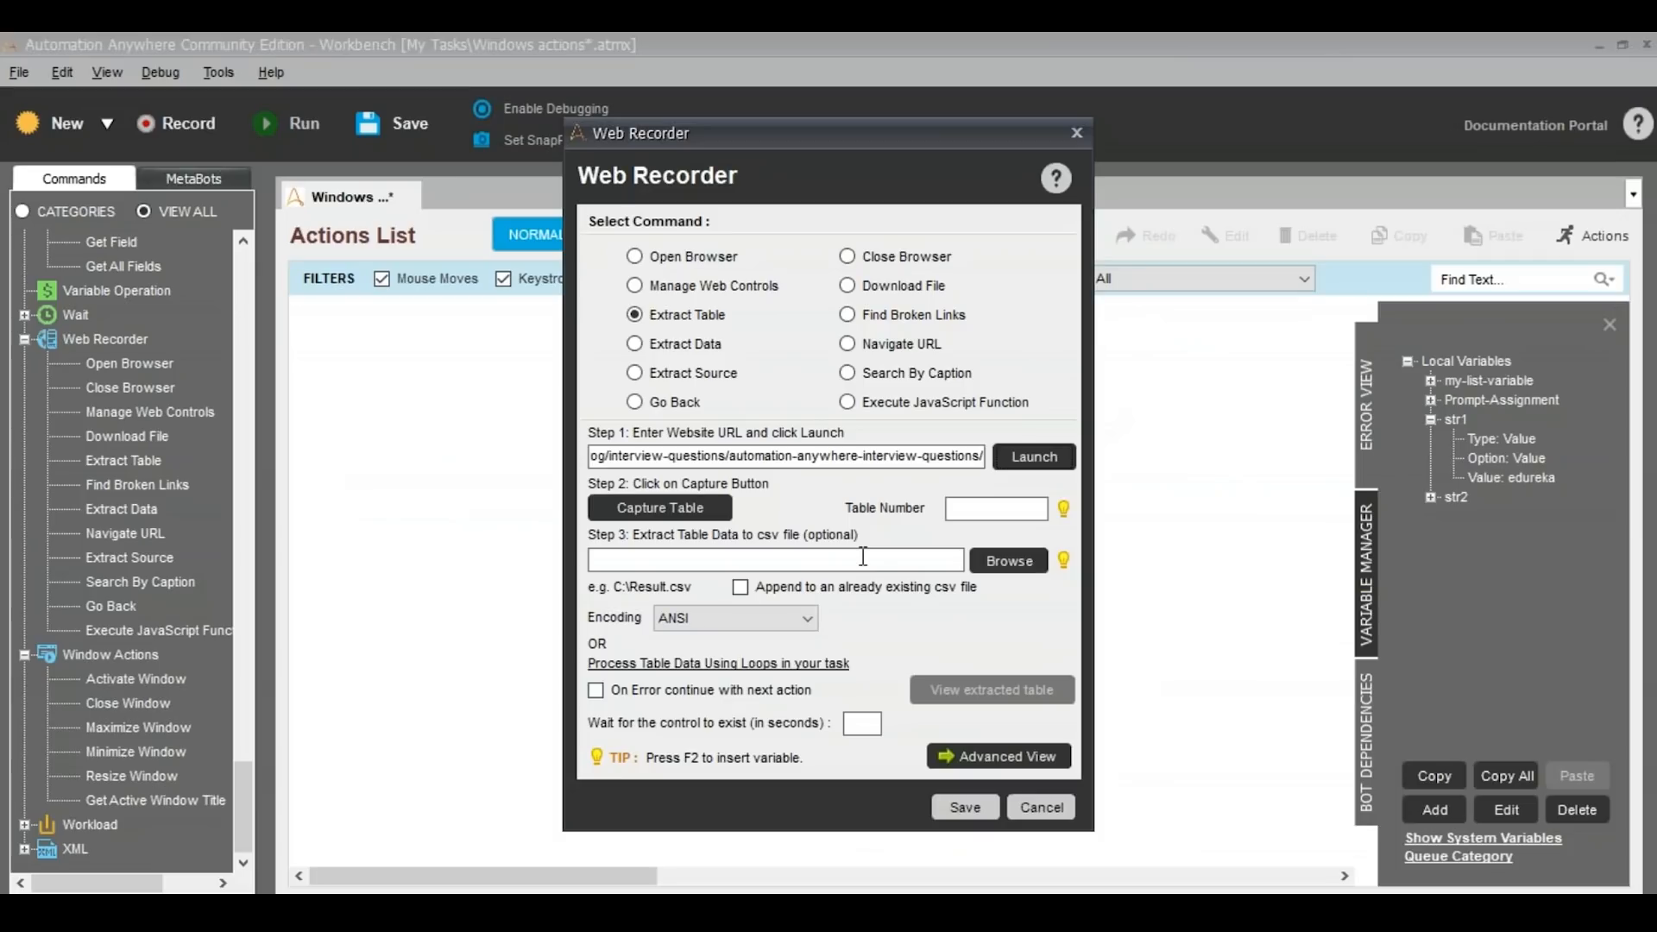
Capture the UiPath vs Automation Anywhere vs Blue Prism comparison table from the launched page
{"action": "left_click", "coordinate": [708, 511]}
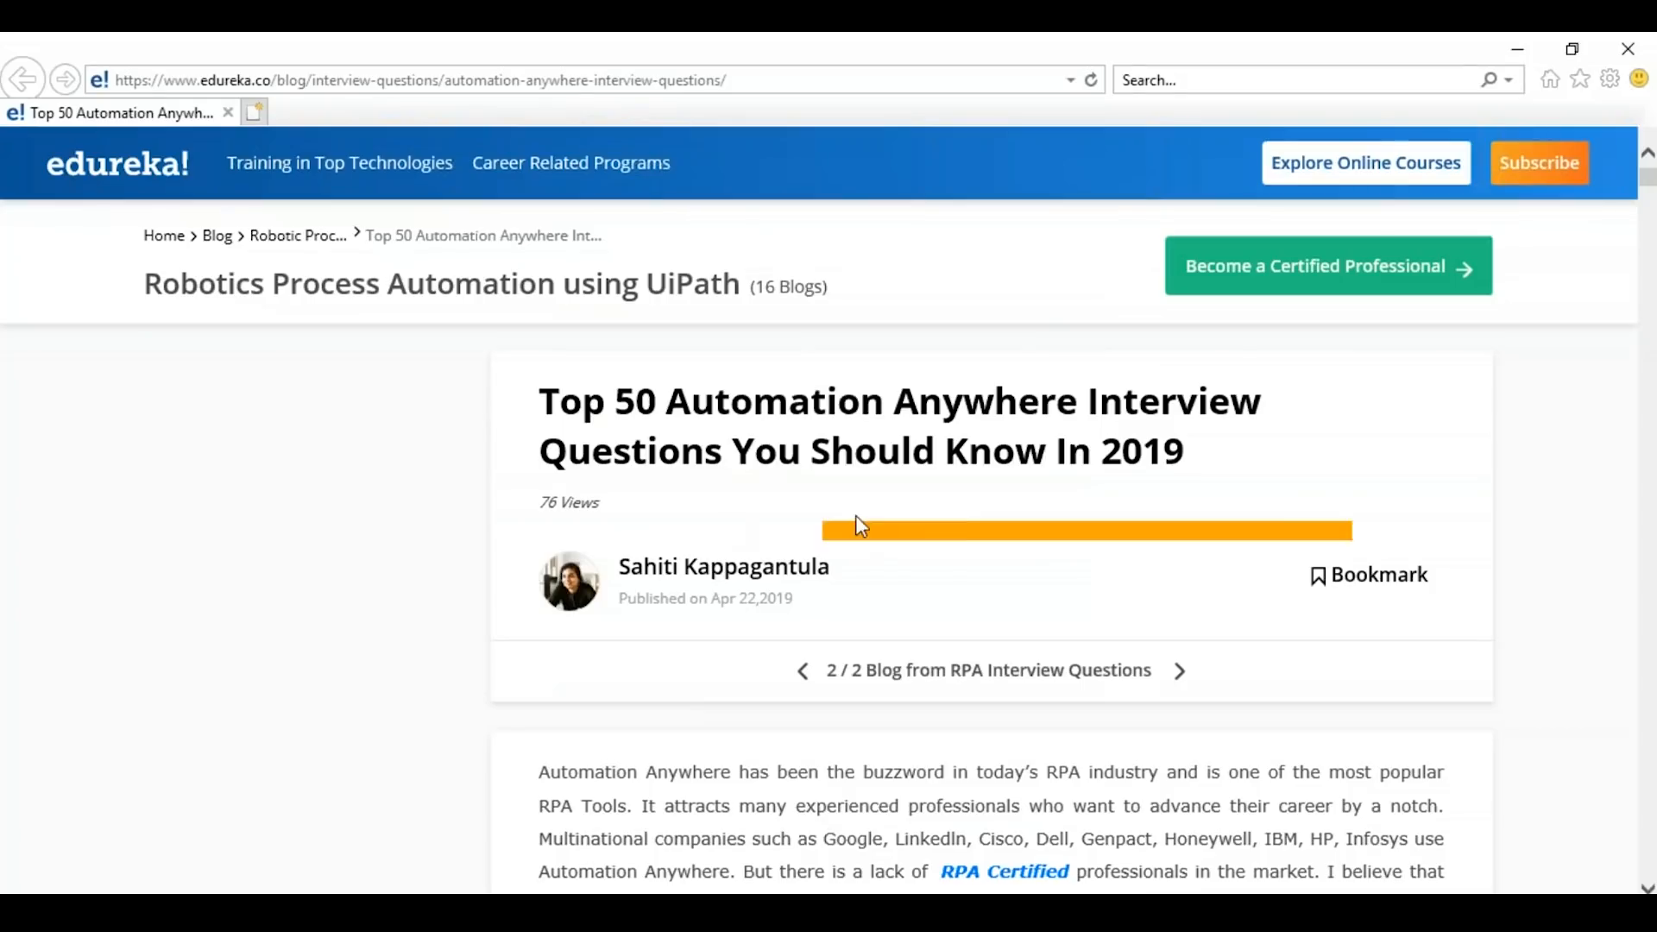
{"action": "scroll", "coordinate": [996, 671], "scroll_direction": "down", "scroll_amount": 10}
{"action": "scroll", "coordinate": [1005, 656], "scroll_direction": "down", "scroll_amount": 12}
{"action": "scroll", "coordinate": [1018, 595], "scroll_direction": "up", "scroll_amount": 3}
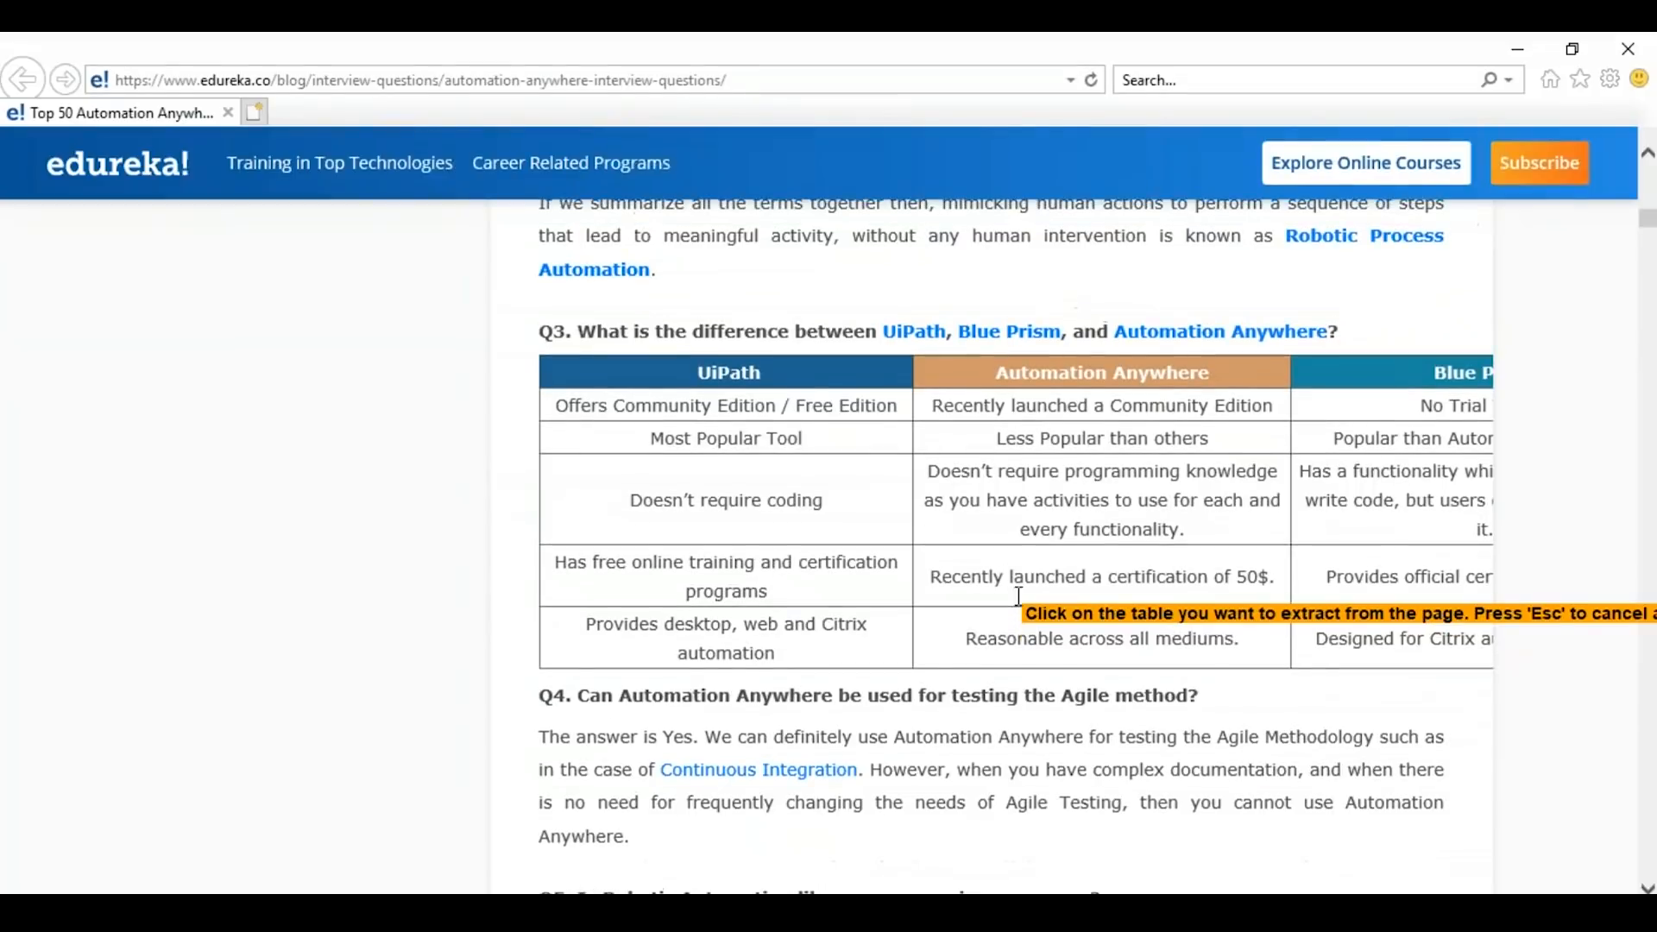
{"action": "left_click", "coordinate": [1147, 442]}
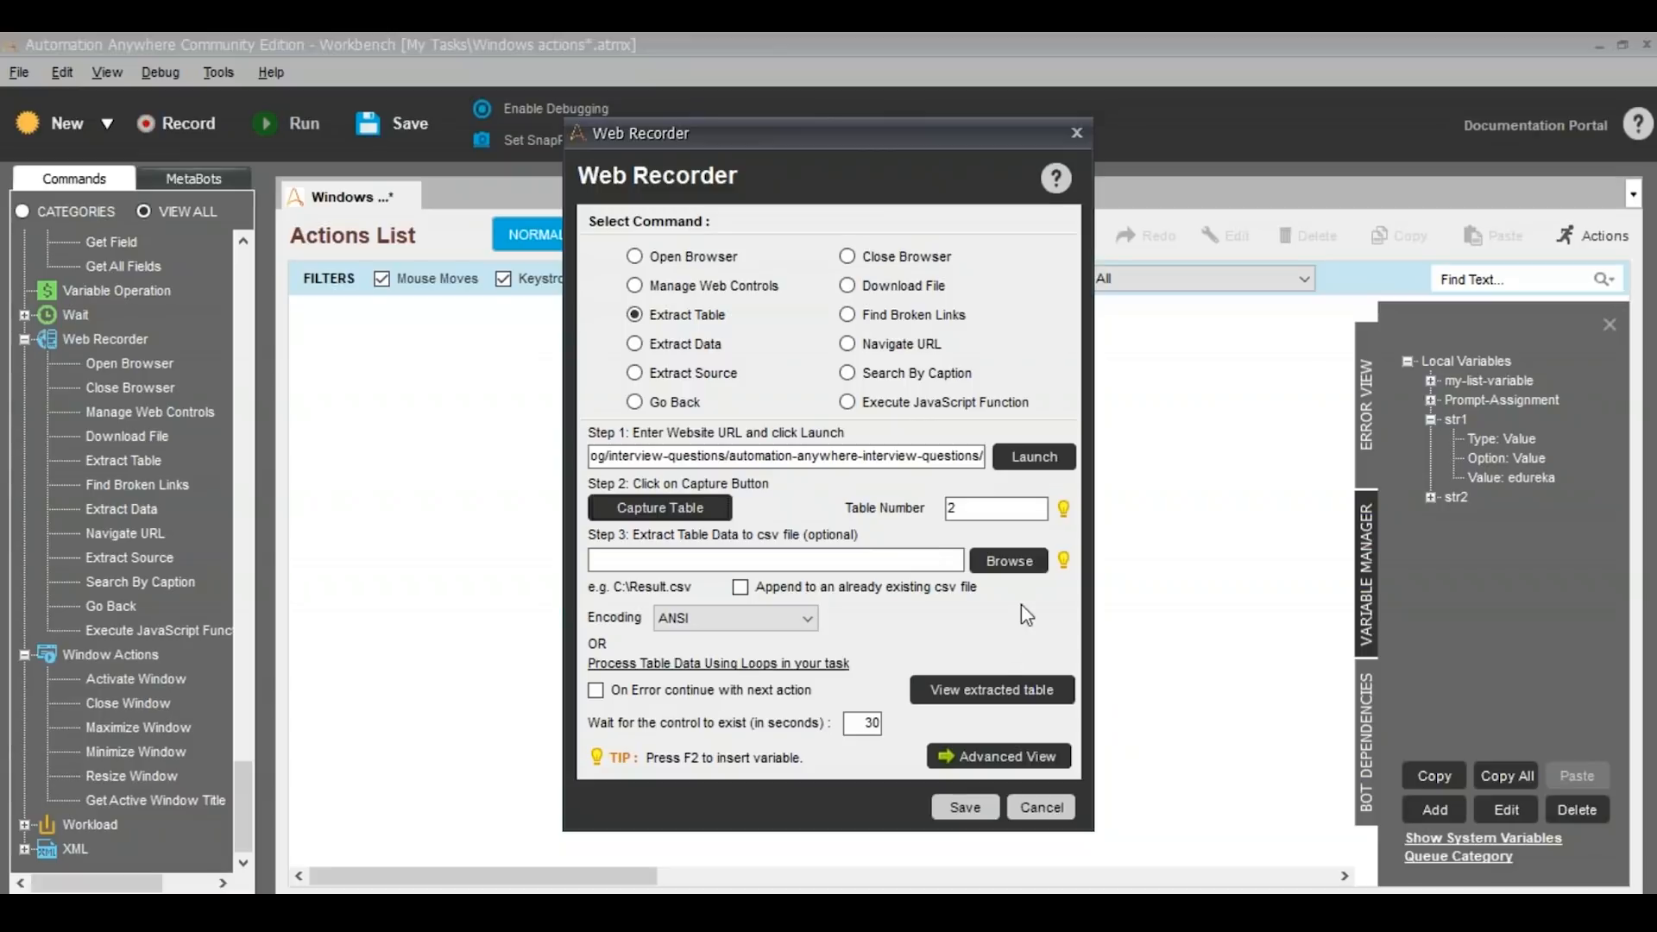
Set the extracted table's output CSV file to data.csv on the Desktop
{"action": "left_click", "coordinate": [1030, 578]}
{"action": "left_click", "coordinate": [984, 544]}
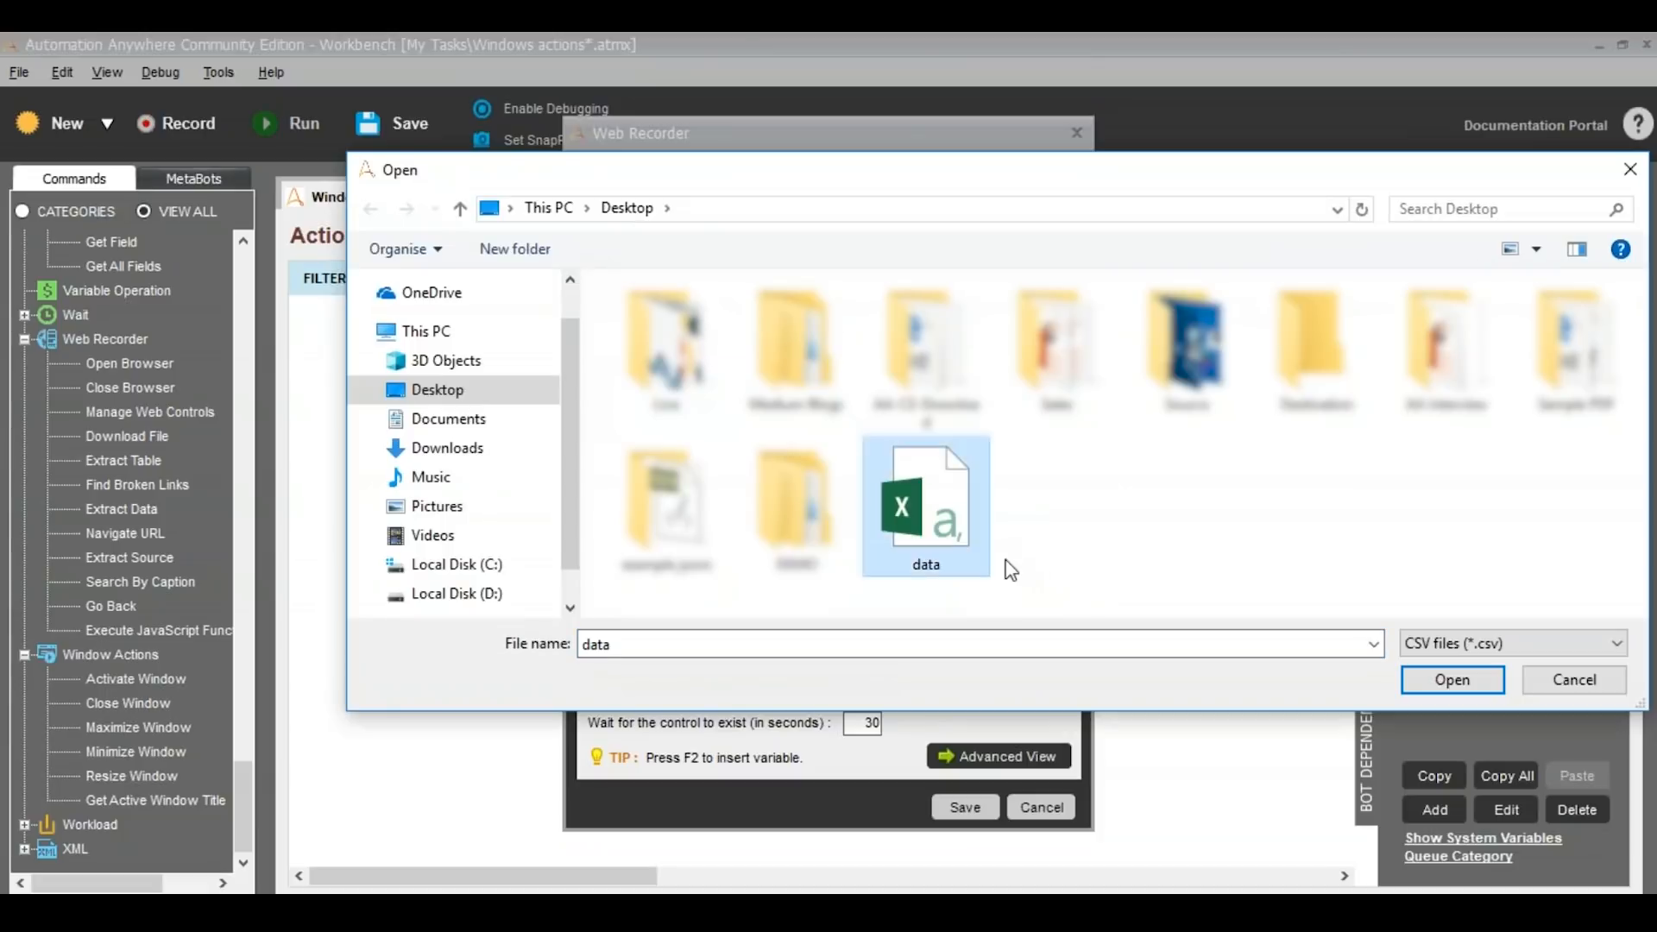
{"action": "left_click", "coordinate": [1453, 680]}
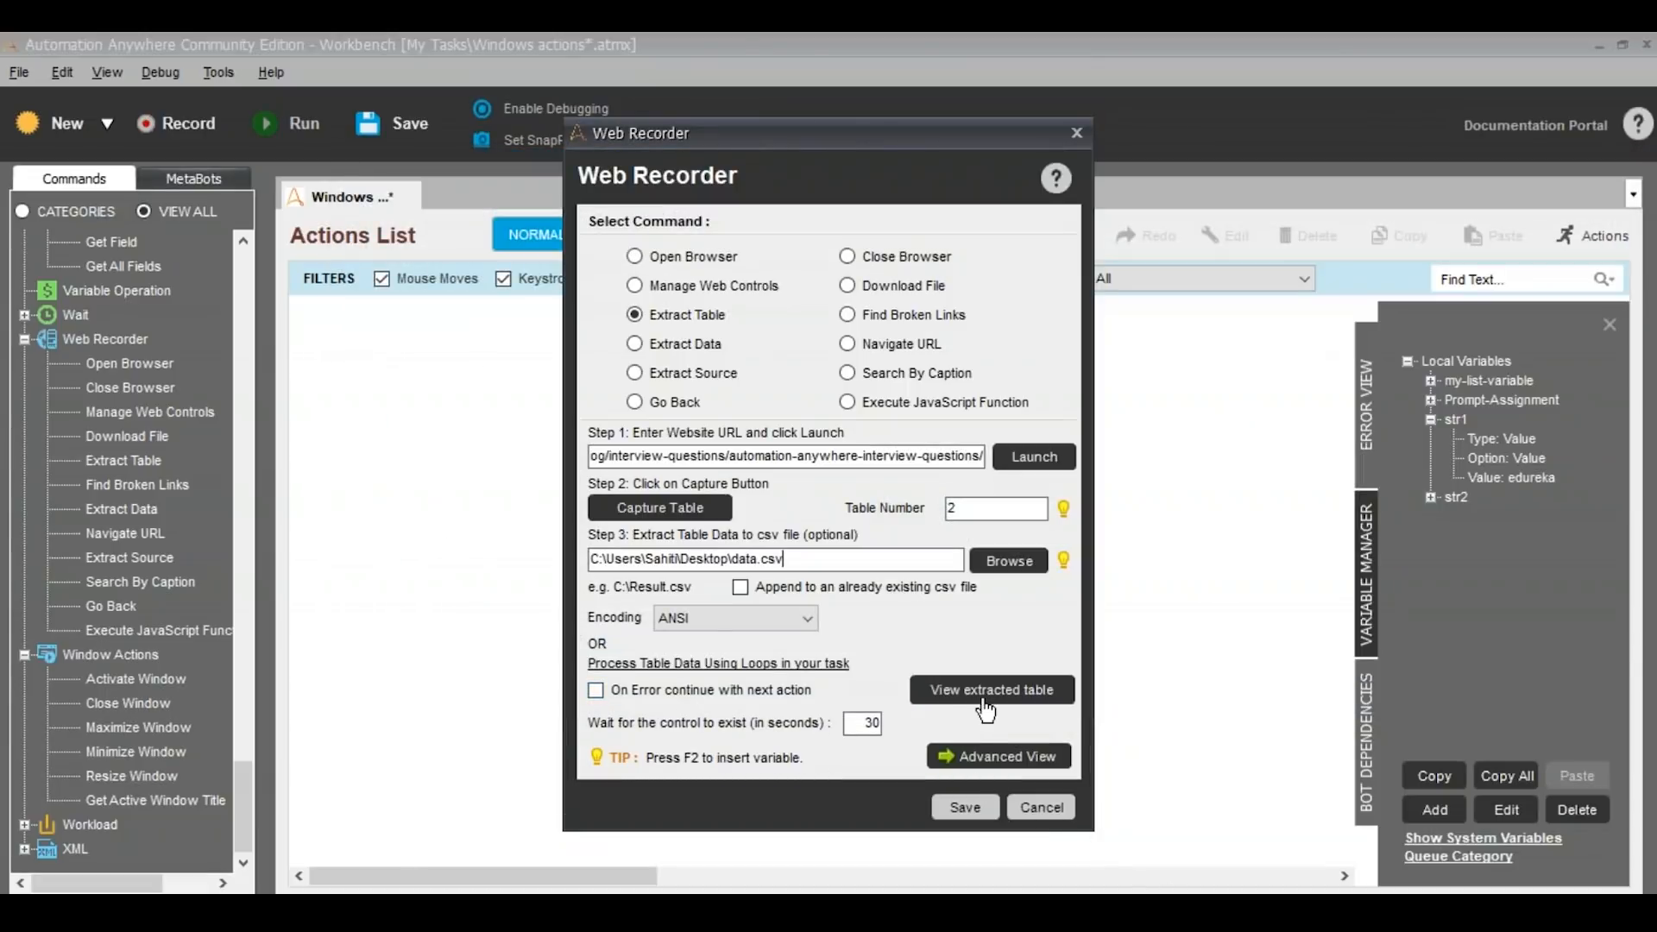
Preview the extracted table, close the preview, and save the Extract Table command
{"action": "left_click", "coordinate": [1030, 697]}
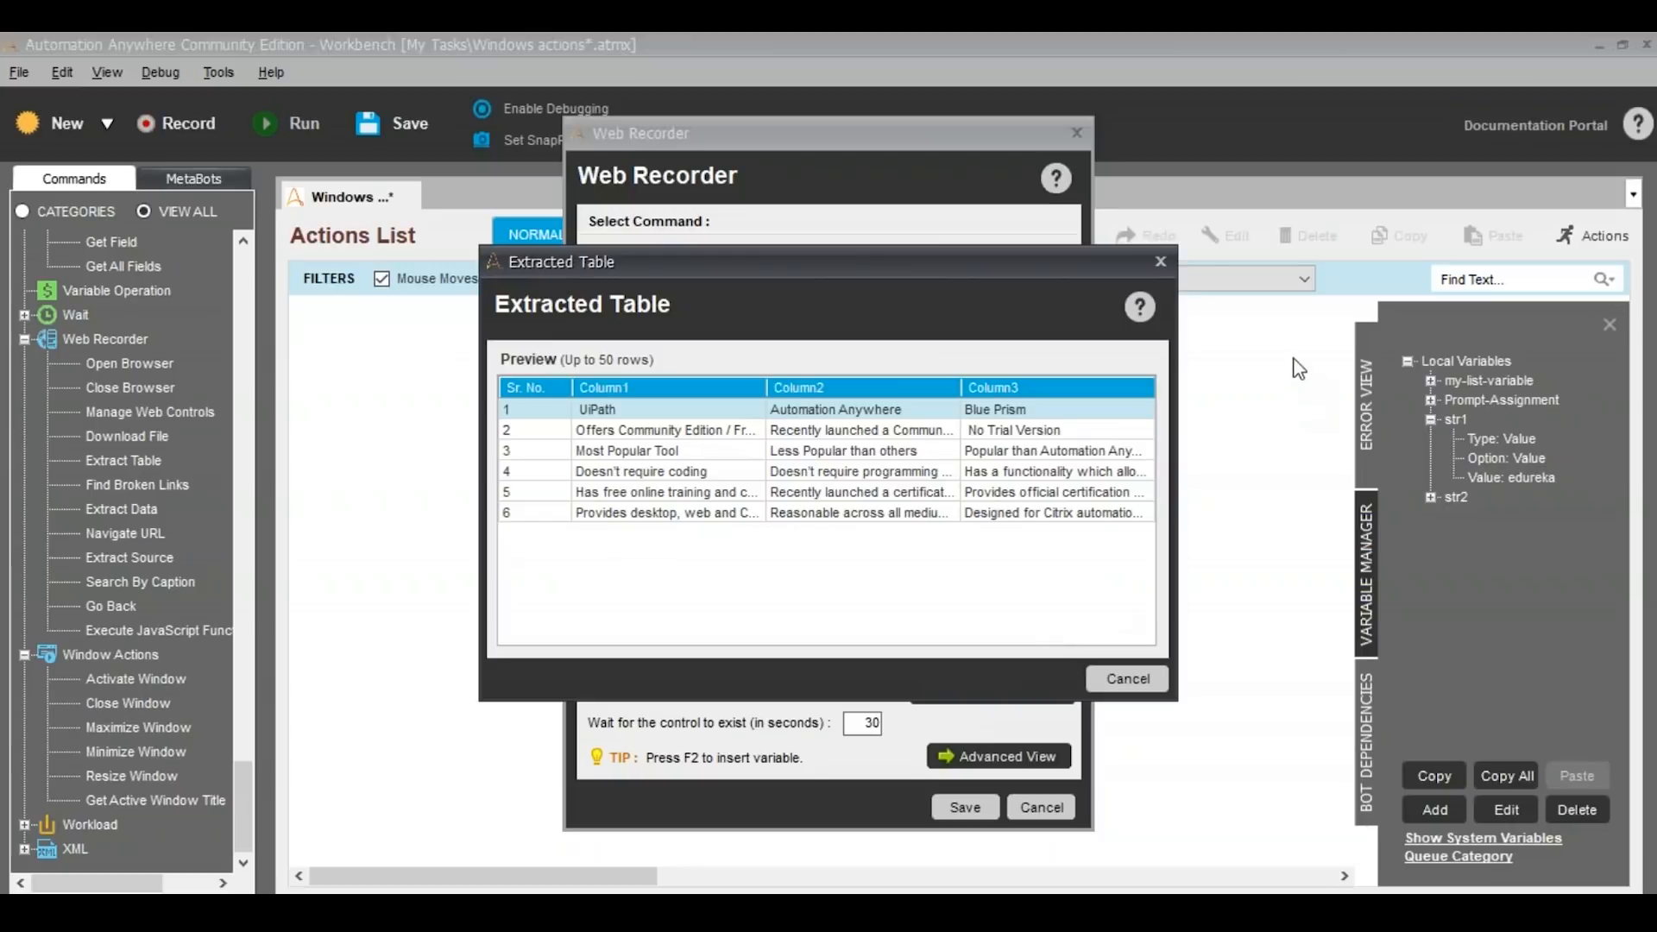
{"action": "left_click", "coordinate": [1161, 262]}
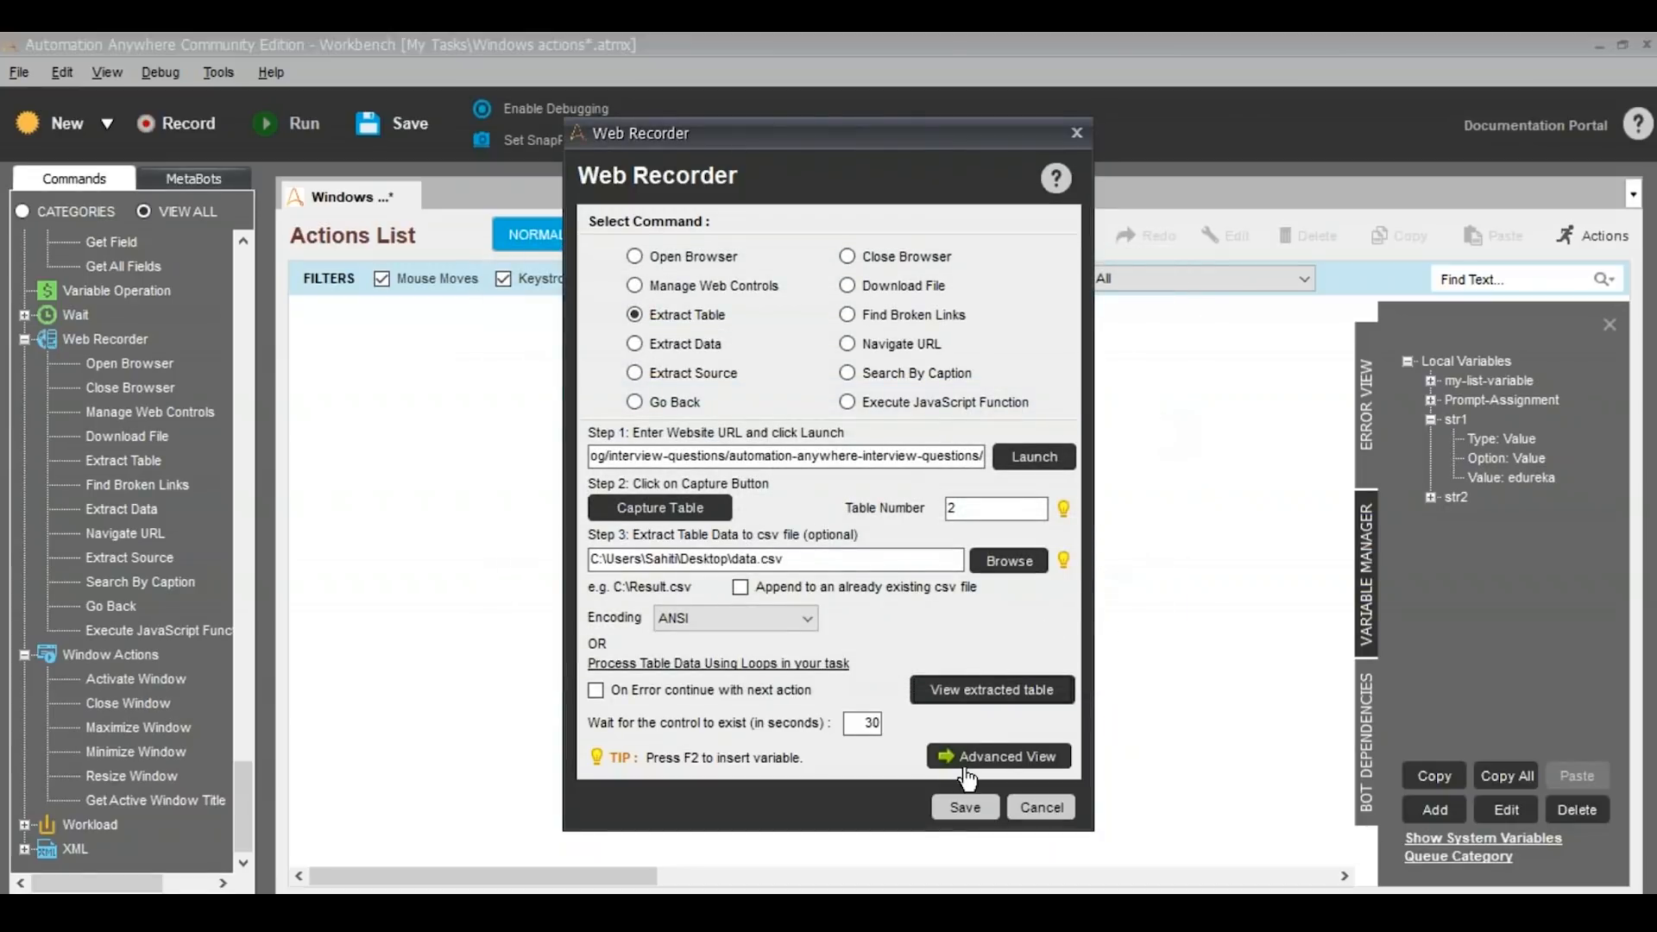
{"action": "left_click", "coordinate": [965, 807]}
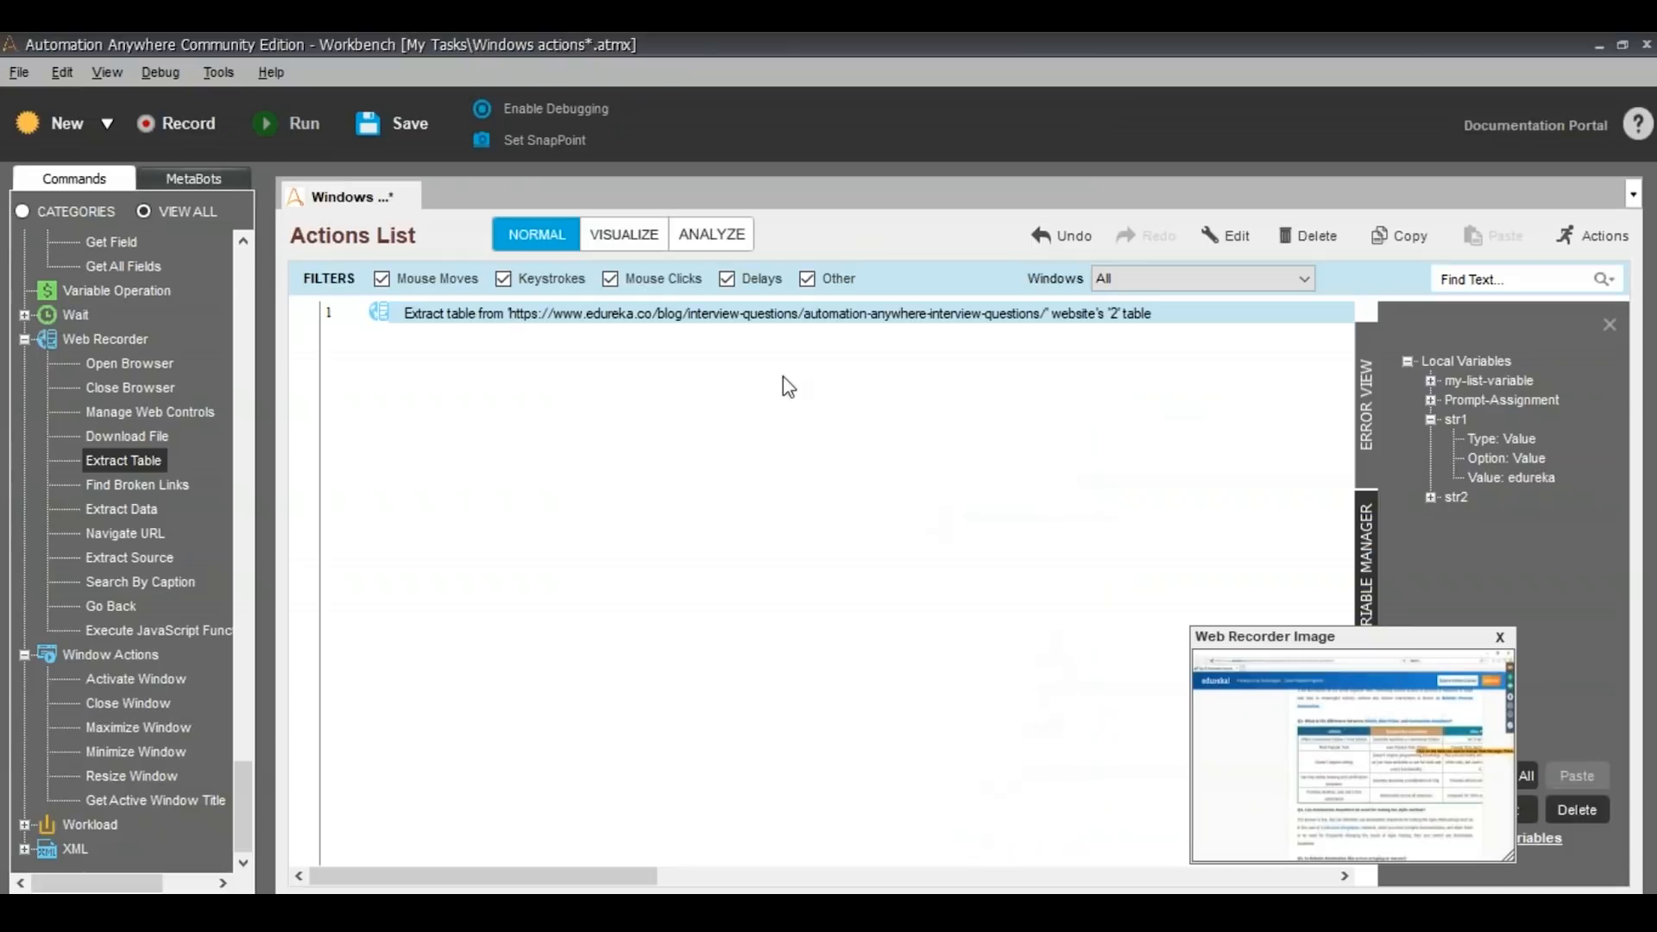
Open data.csv from the Desktop in Excel and widen column A
{"action": "left_click", "coordinate": [391, 129]}
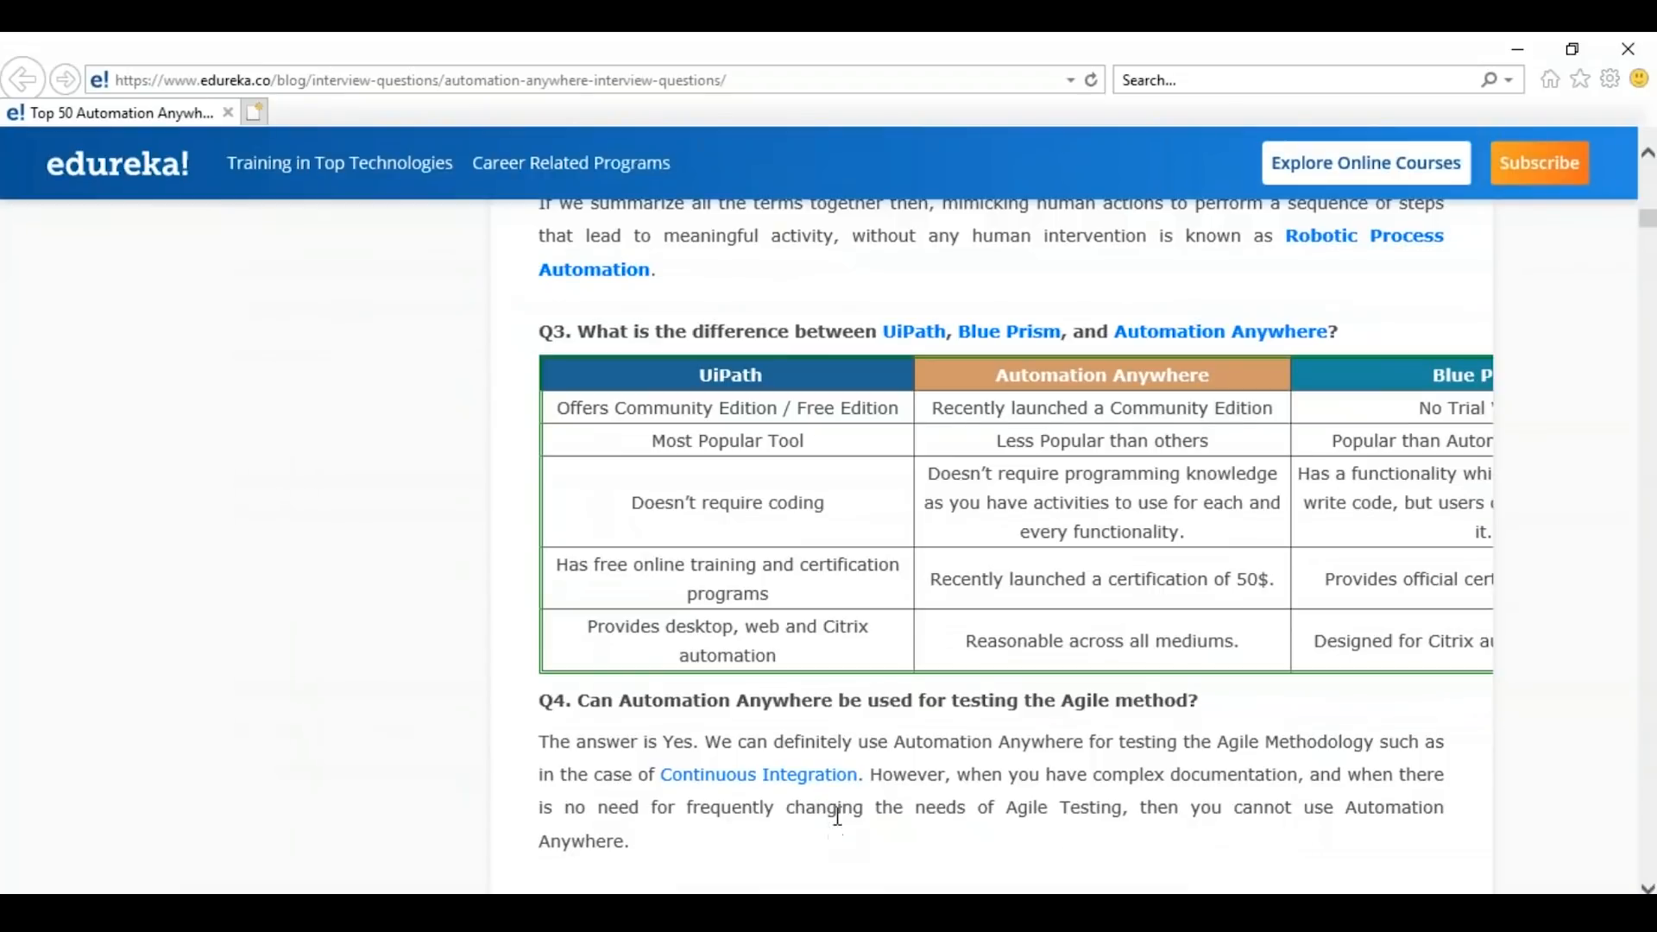
{"action": "left_click", "coordinate": [799, 912]}
{"action": "left_click", "coordinate": [551, 440]}
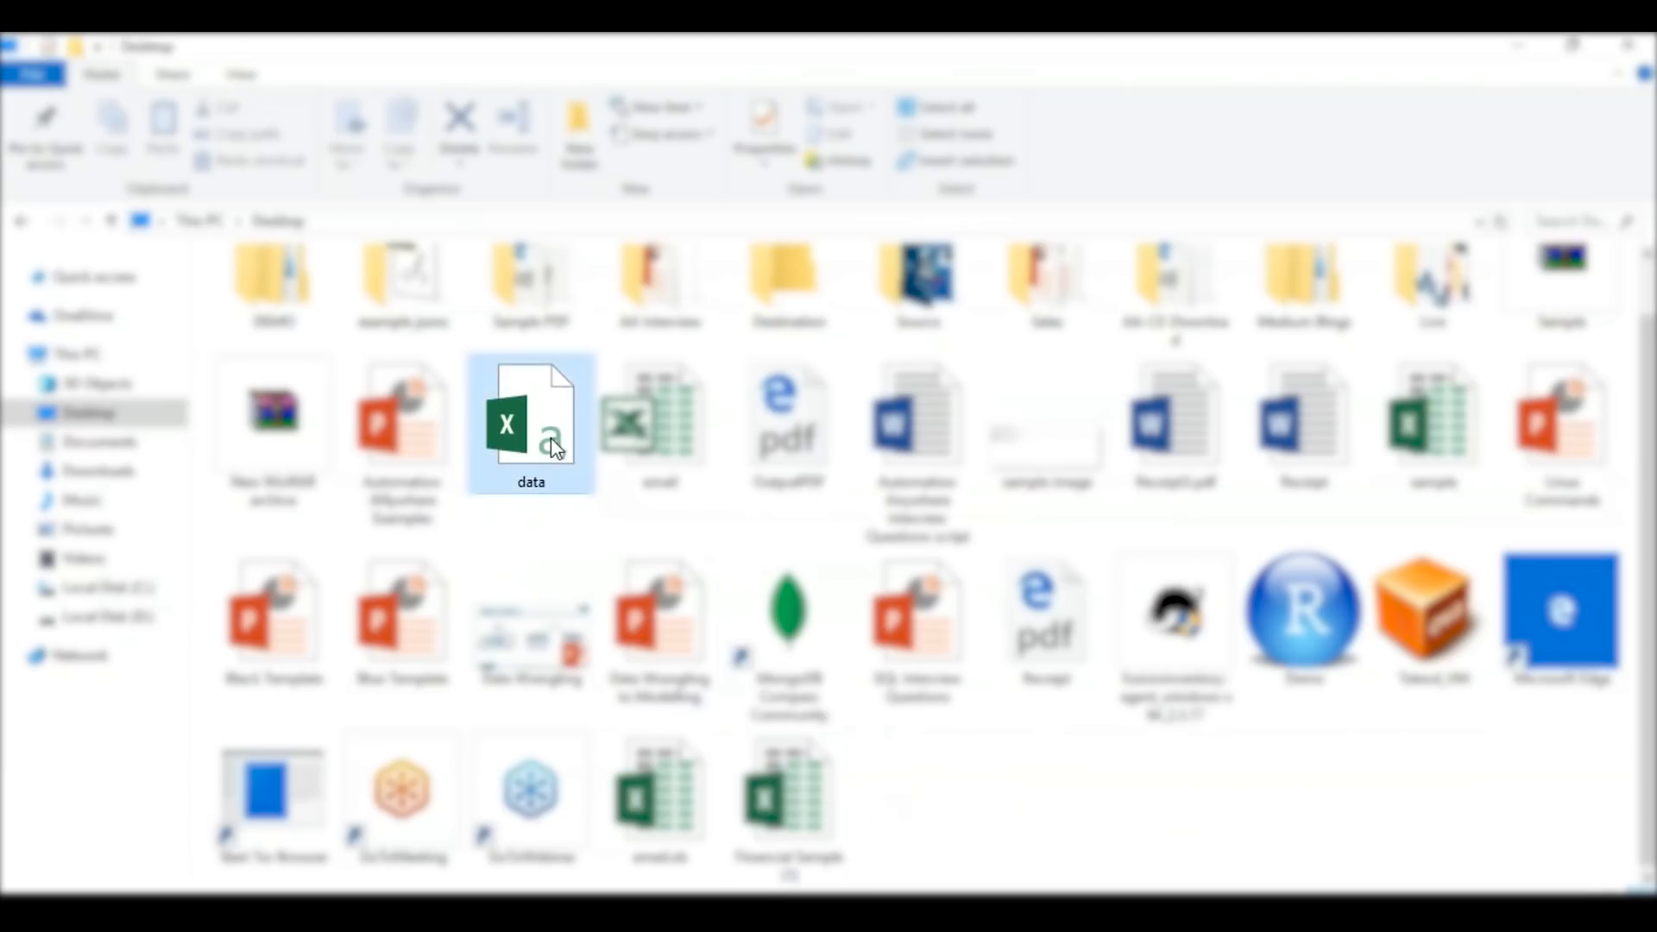
{"action": "double_click", "coordinate": [551, 438]}
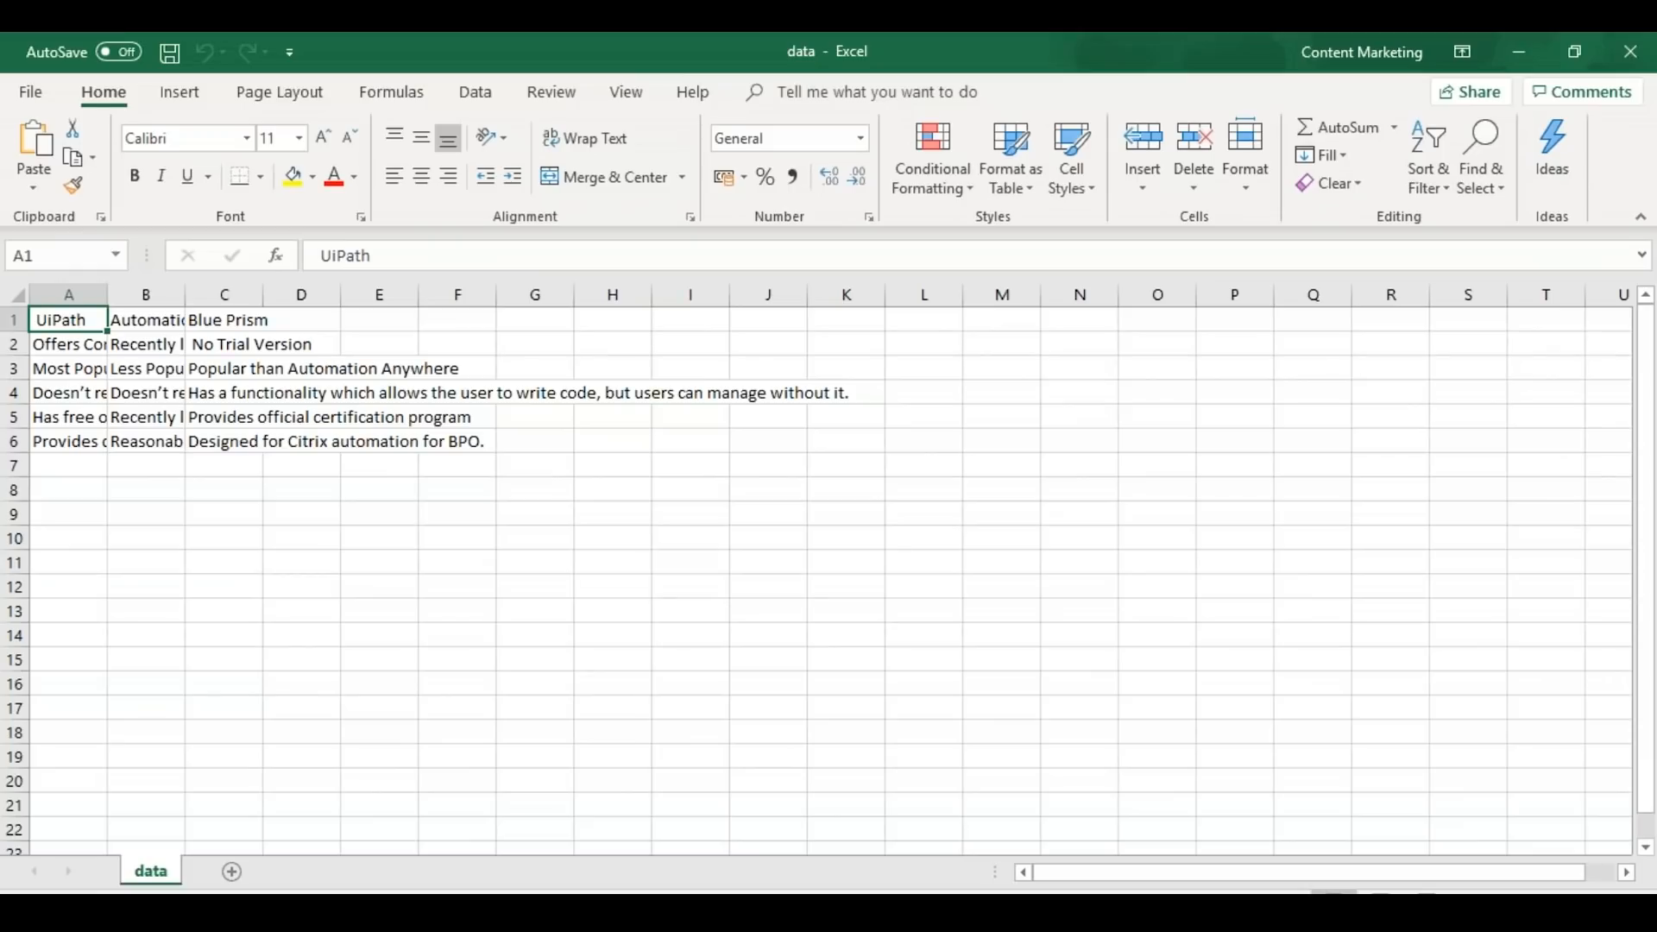
{"action": "left_click_drag", "start_coordinate": [107, 295], "coordinate": [633, 308]}
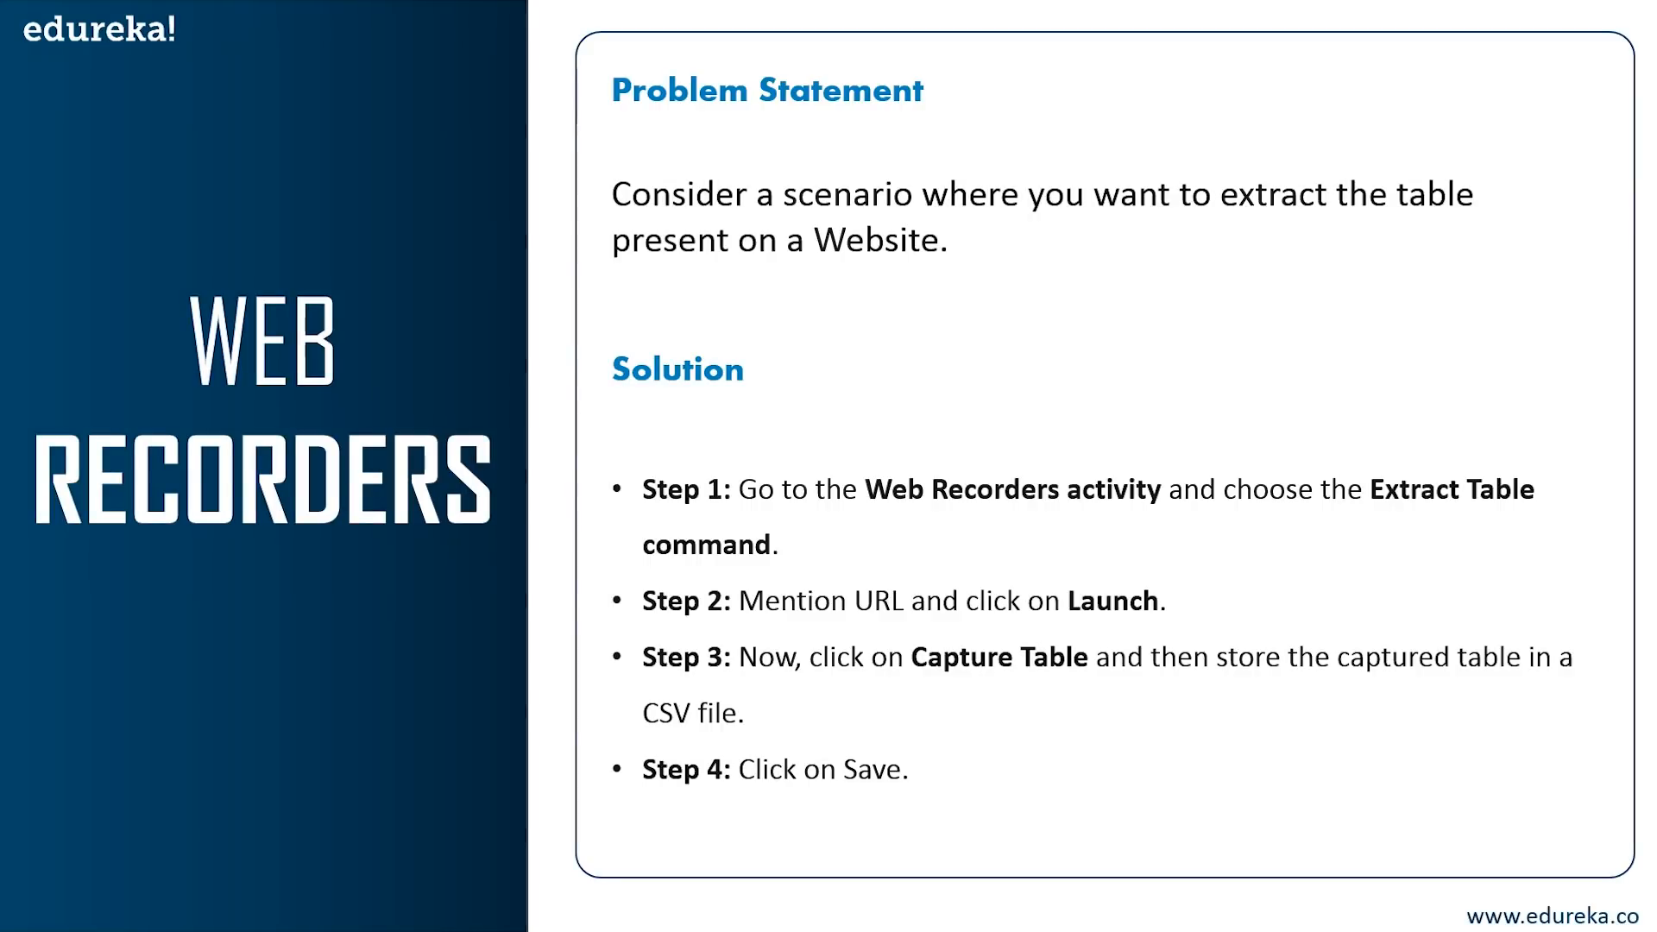
{"action": "key", "text": "Right"}
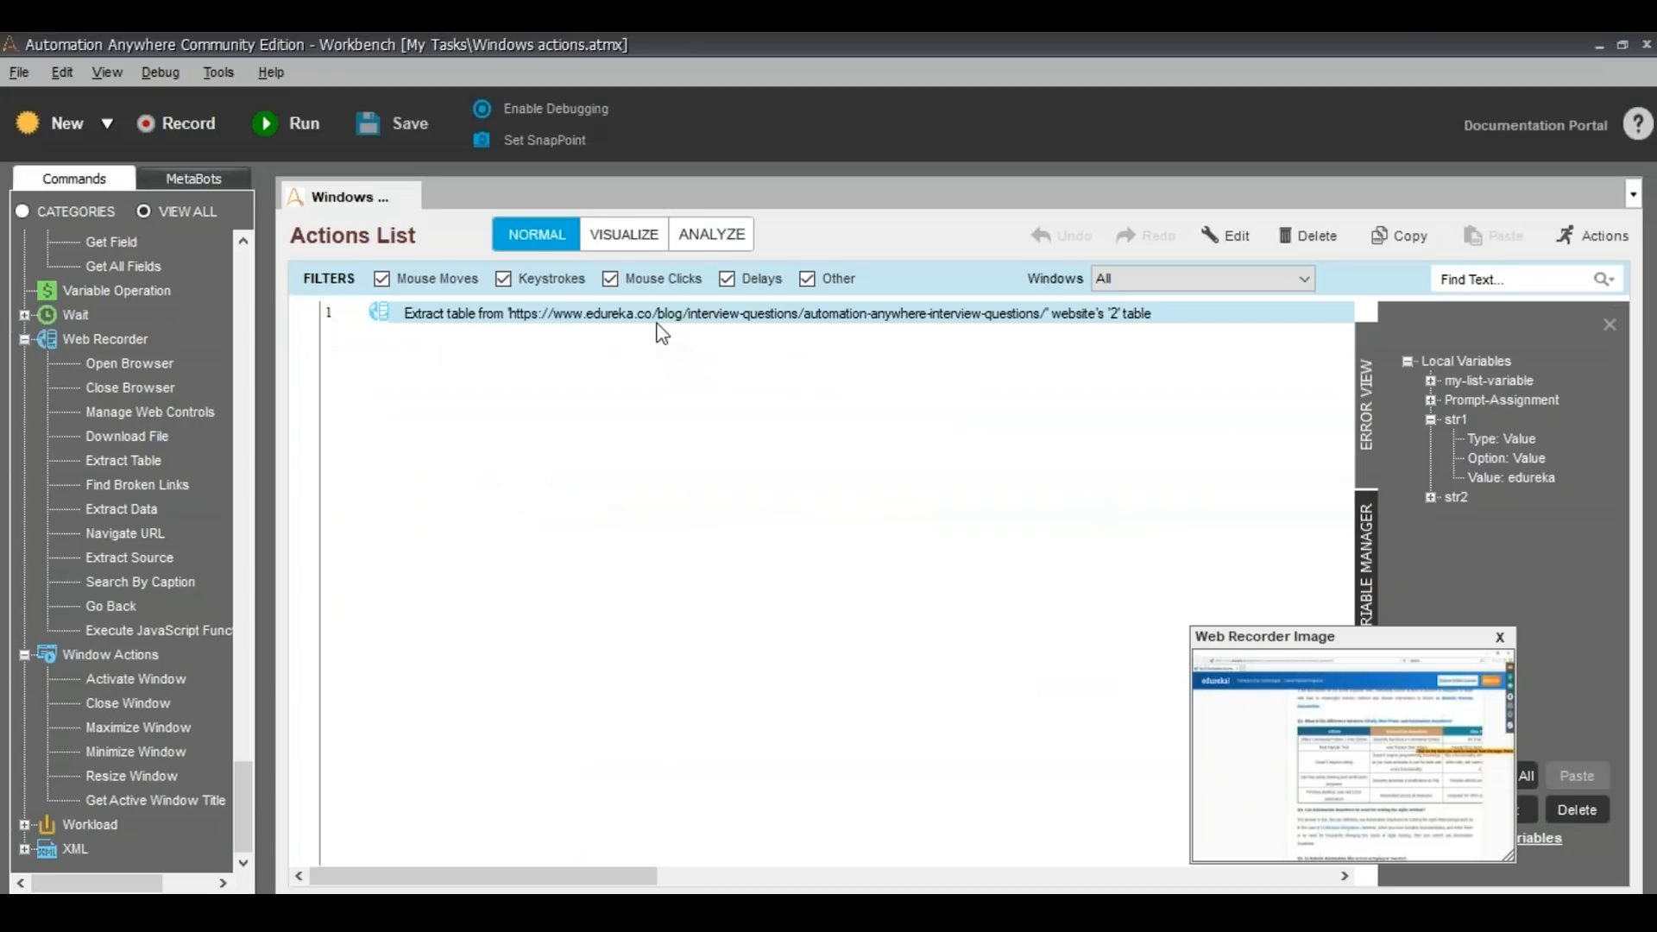
Delete the Extract Table action from the actions list
{"action": "right_click", "coordinate": [658, 326]}
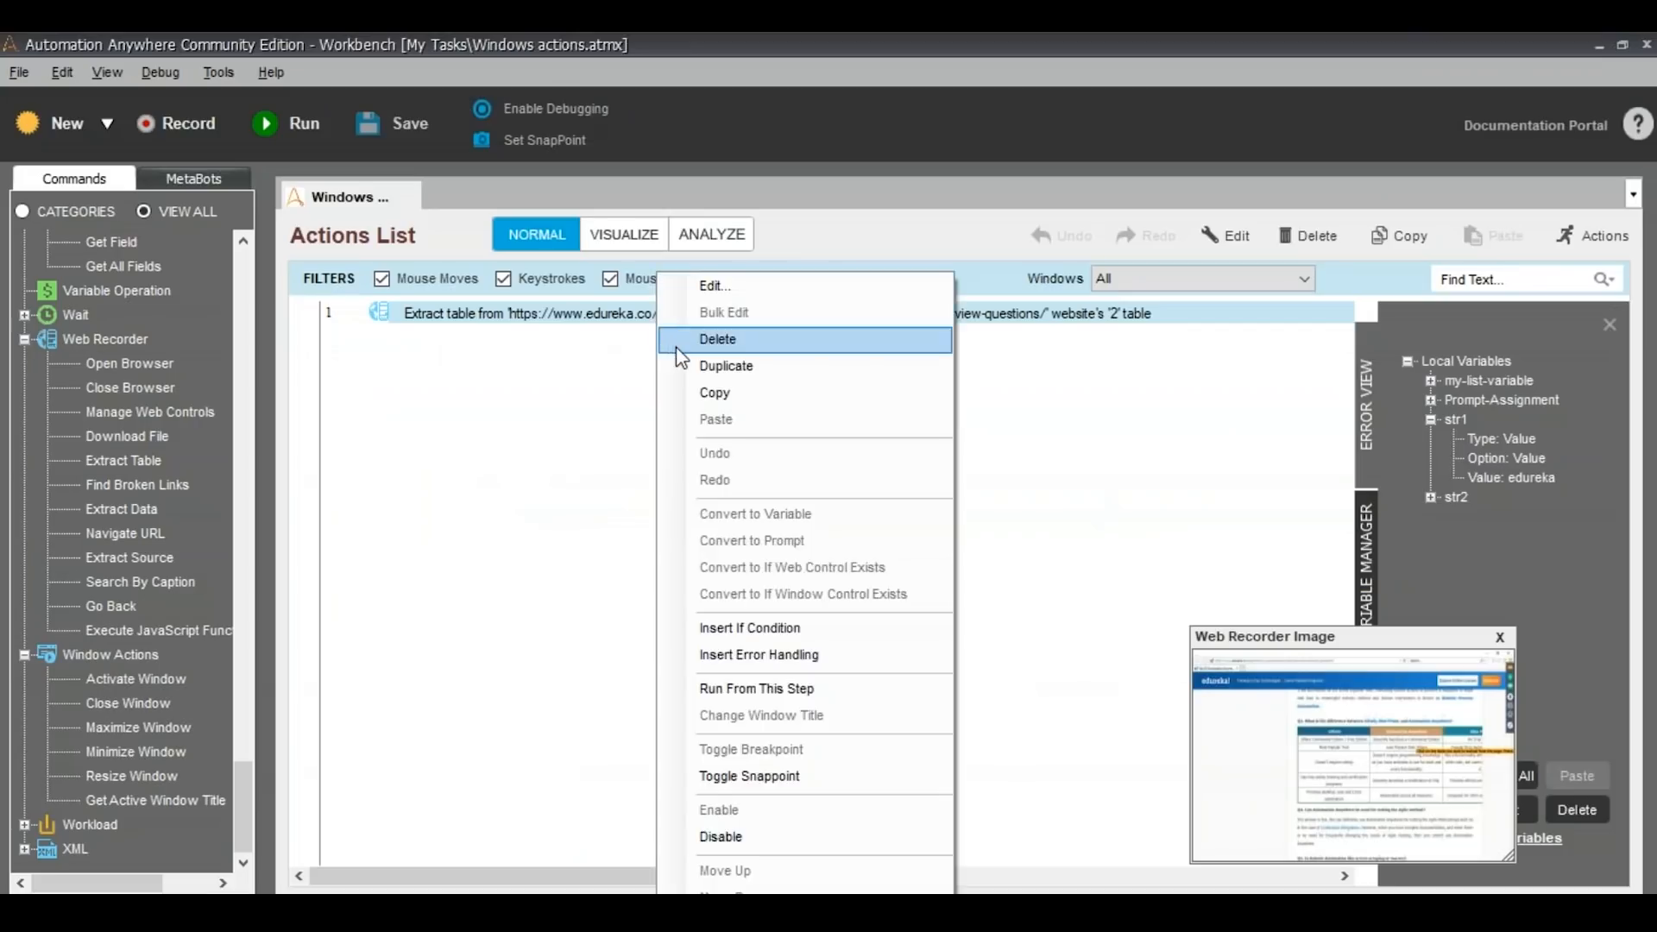
{"action": "left_click", "coordinate": [679, 346]}
{"action": "left_click", "coordinate": [912, 566]}
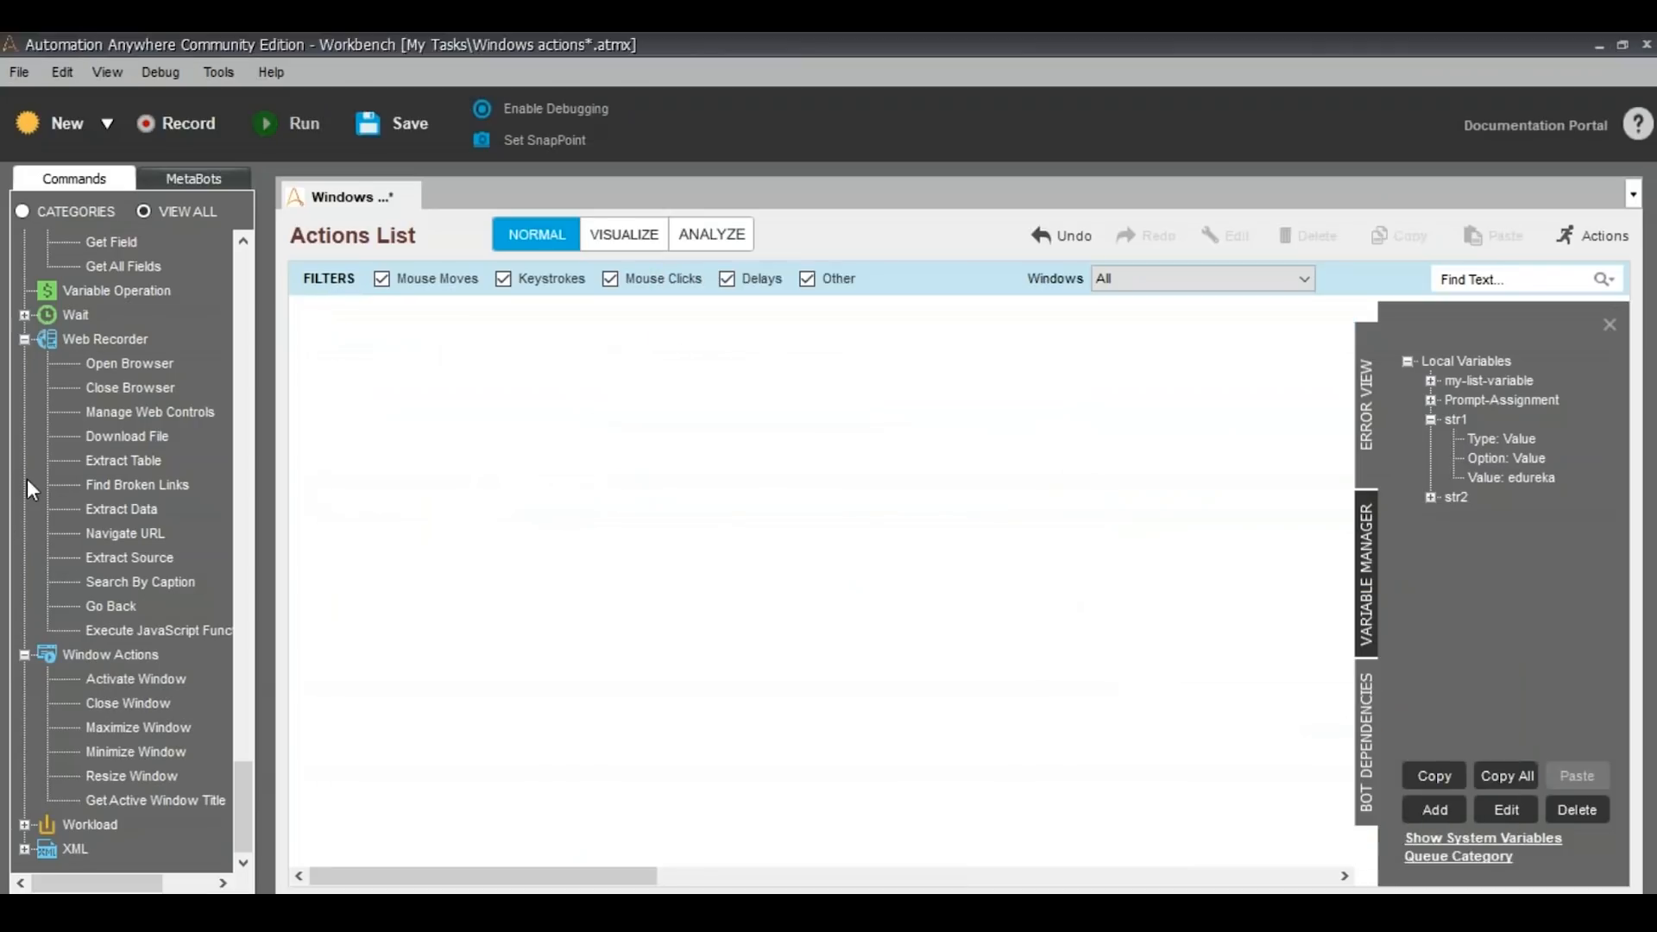
{"action": "left_click_drag", "start_coordinate": [100, 487], "coordinate": [726, 426]}
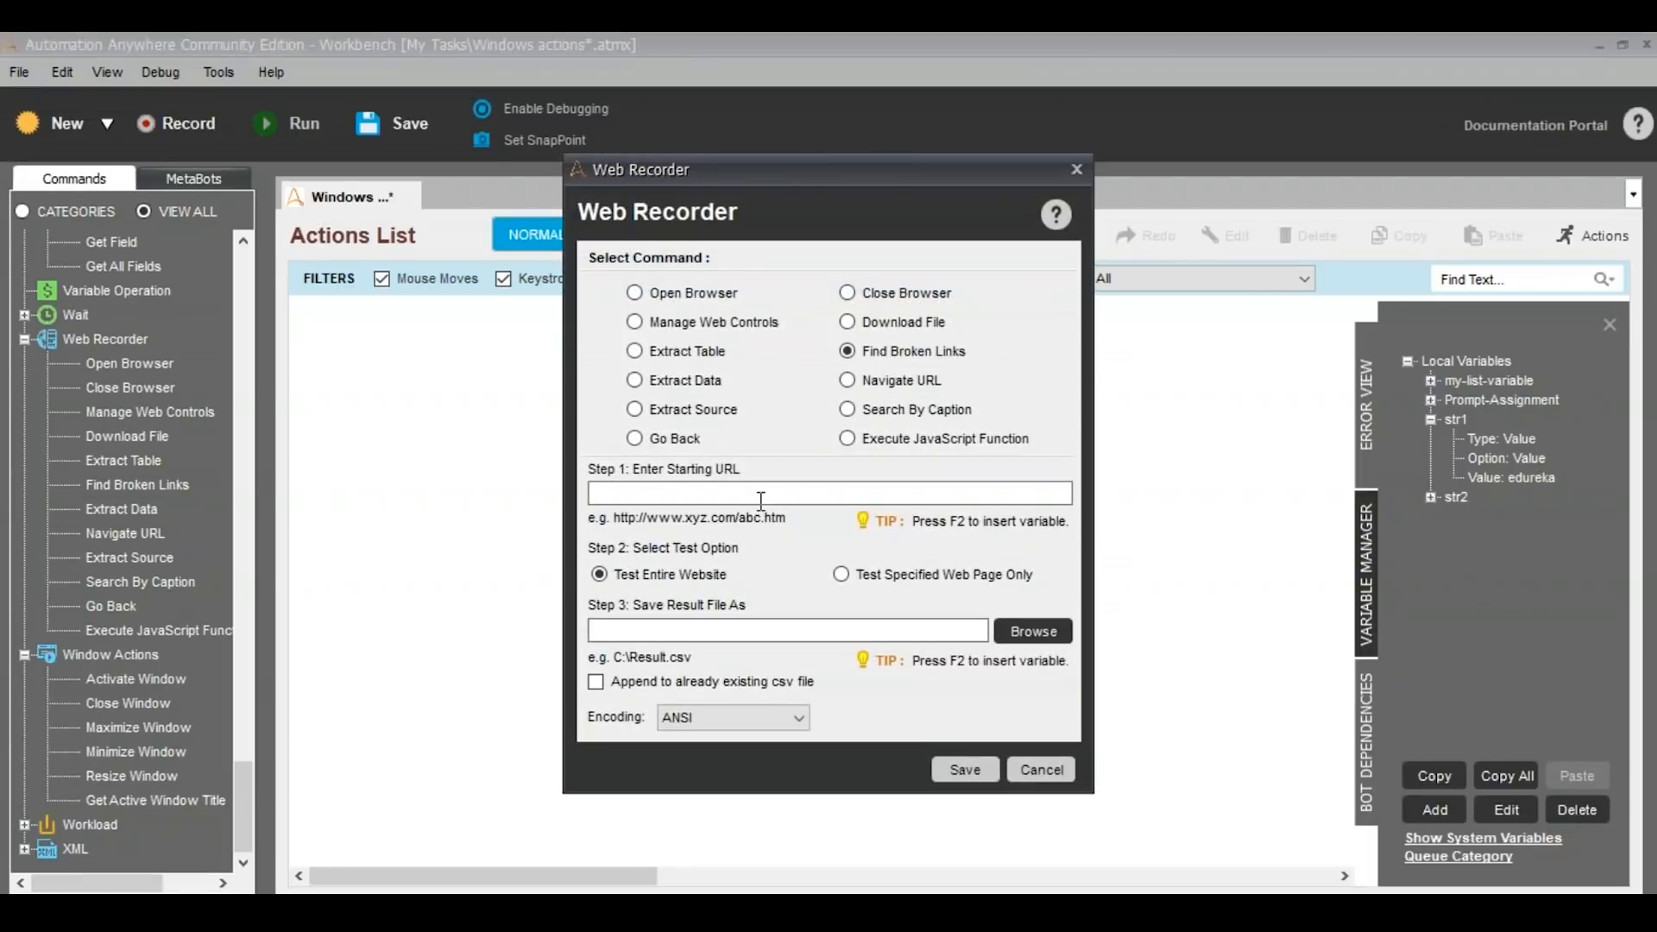
{"action": "key", "text": "alt+Tab"}
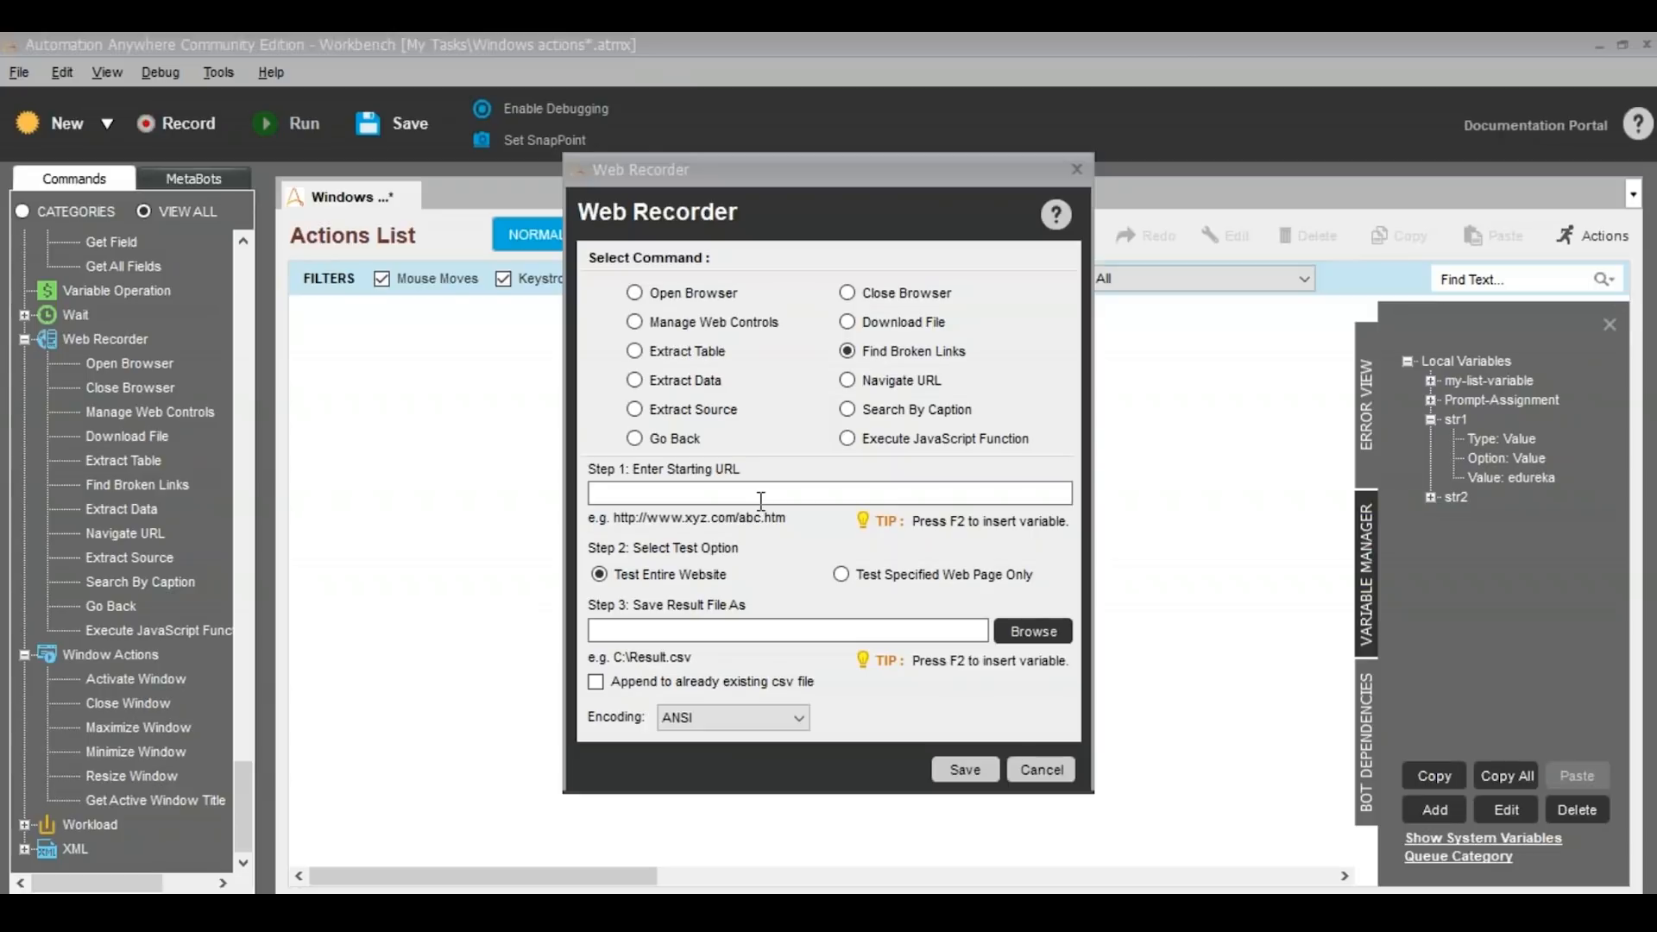
{"action": "key", "text": "alt+Tab"}
{"action": "type", "text": "https://www.edureka.co/blog/interview-questions"}
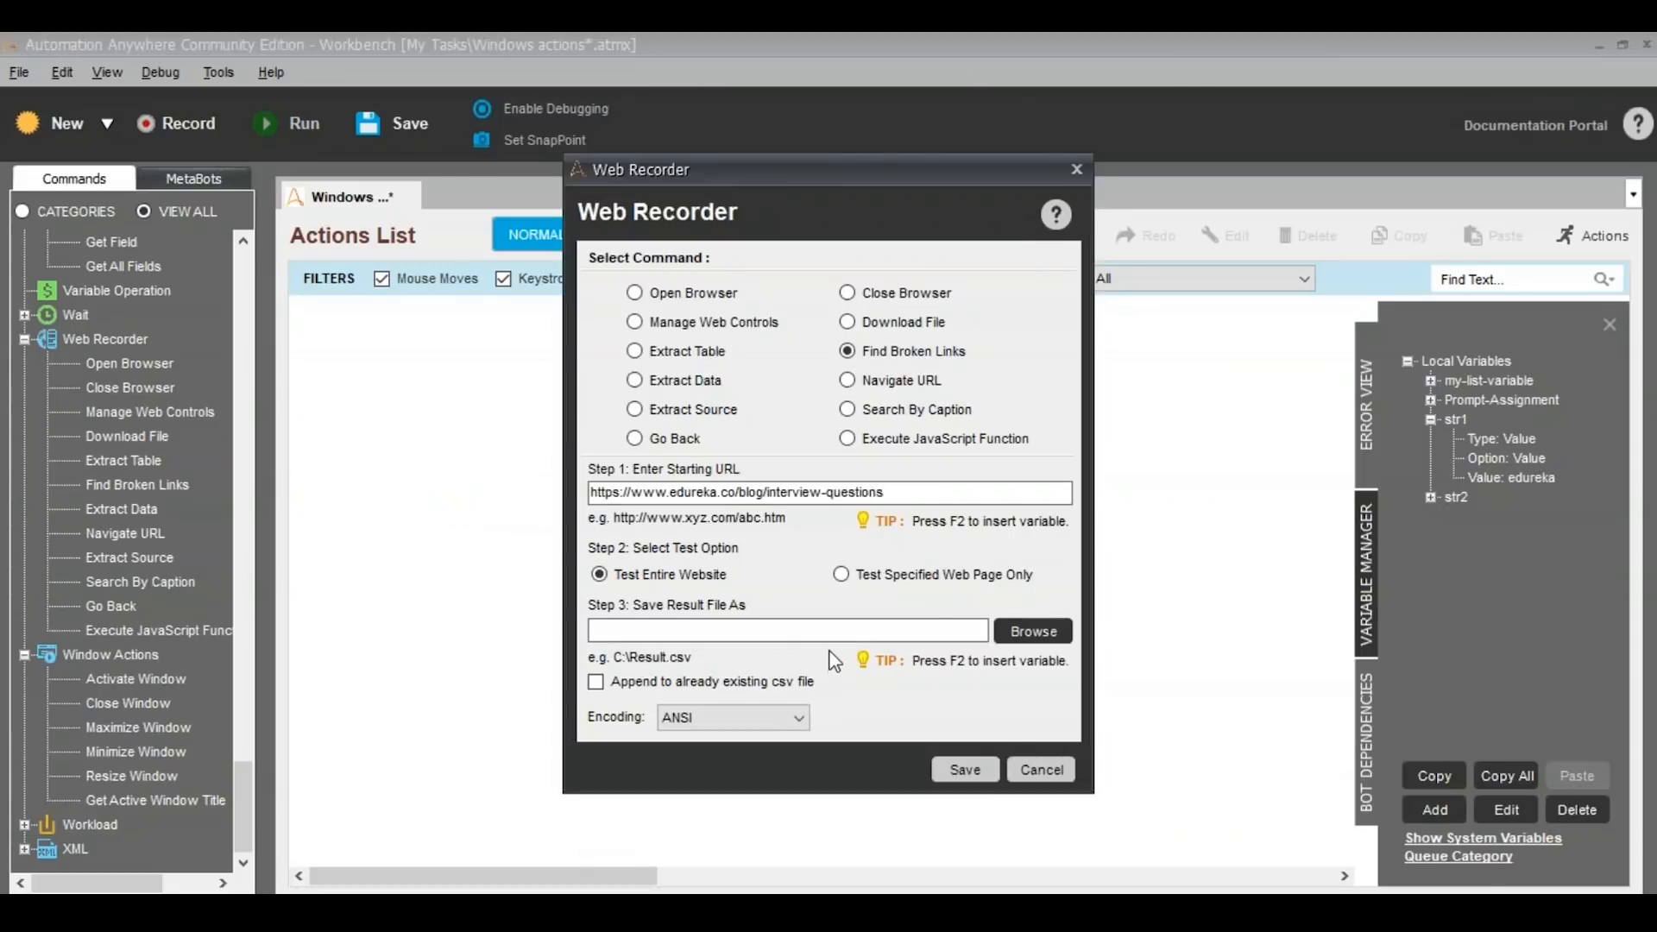
Set the result file to data.csv on the Desktop and save the Find Broken Links command
{"action": "left_click", "coordinate": [1034, 631]}
{"action": "left_click", "coordinate": [967, 522]}
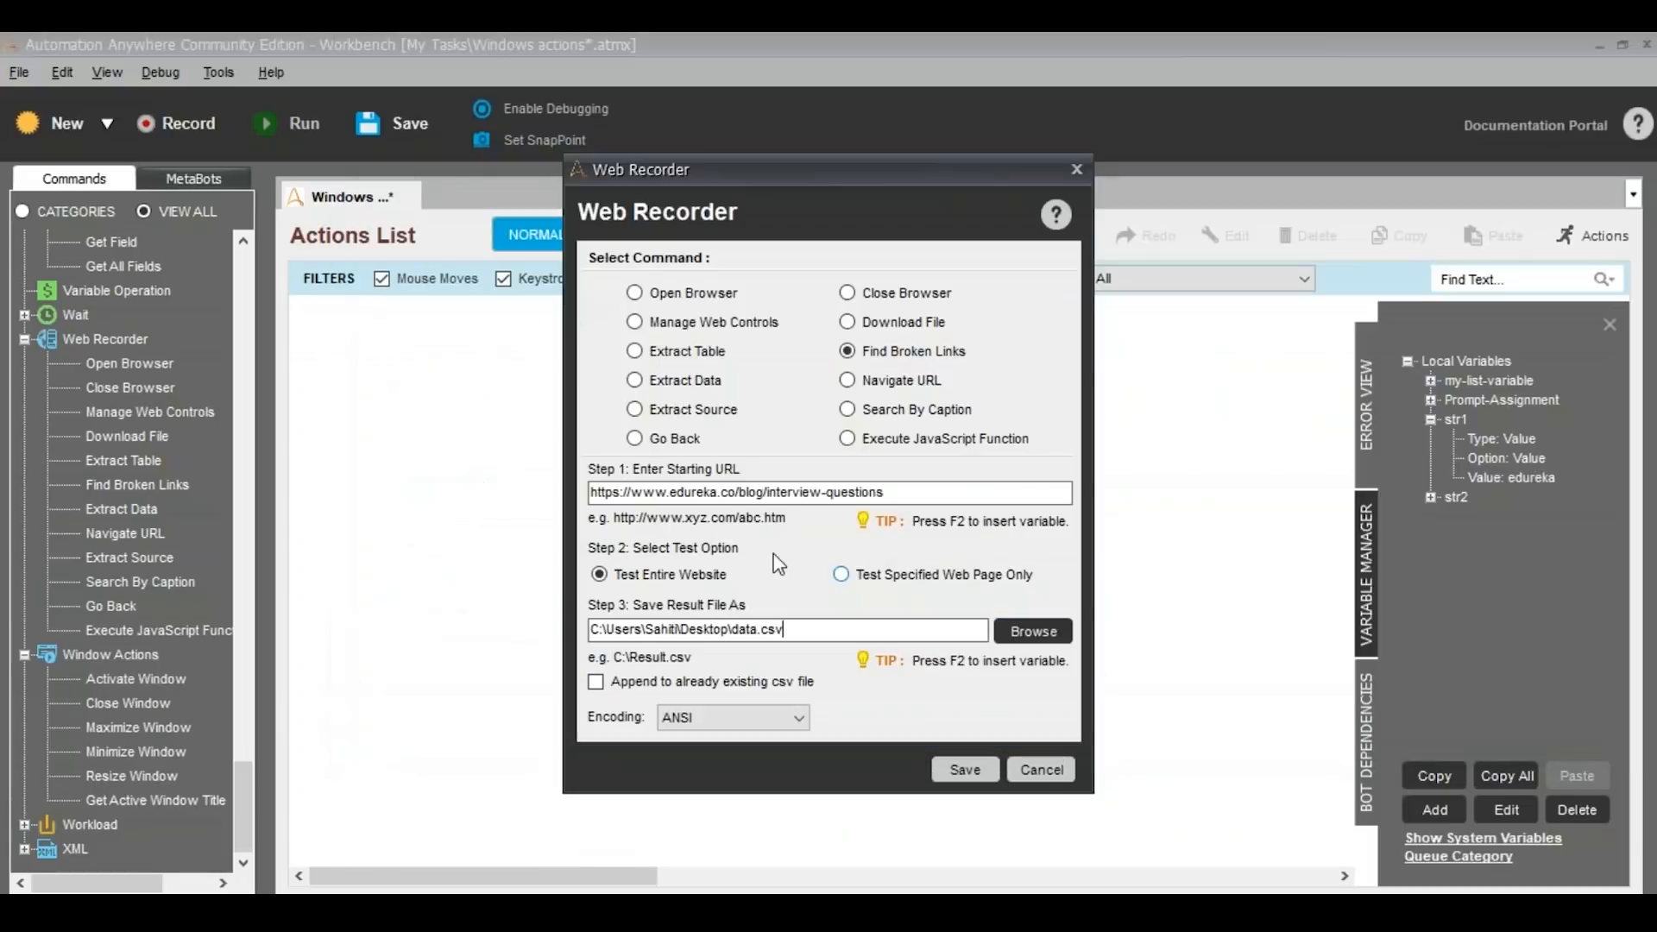
{"action": "left_click", "coordinate": [1452, 716]}
{"action": "left_click", "coordinate": [965, 769]}
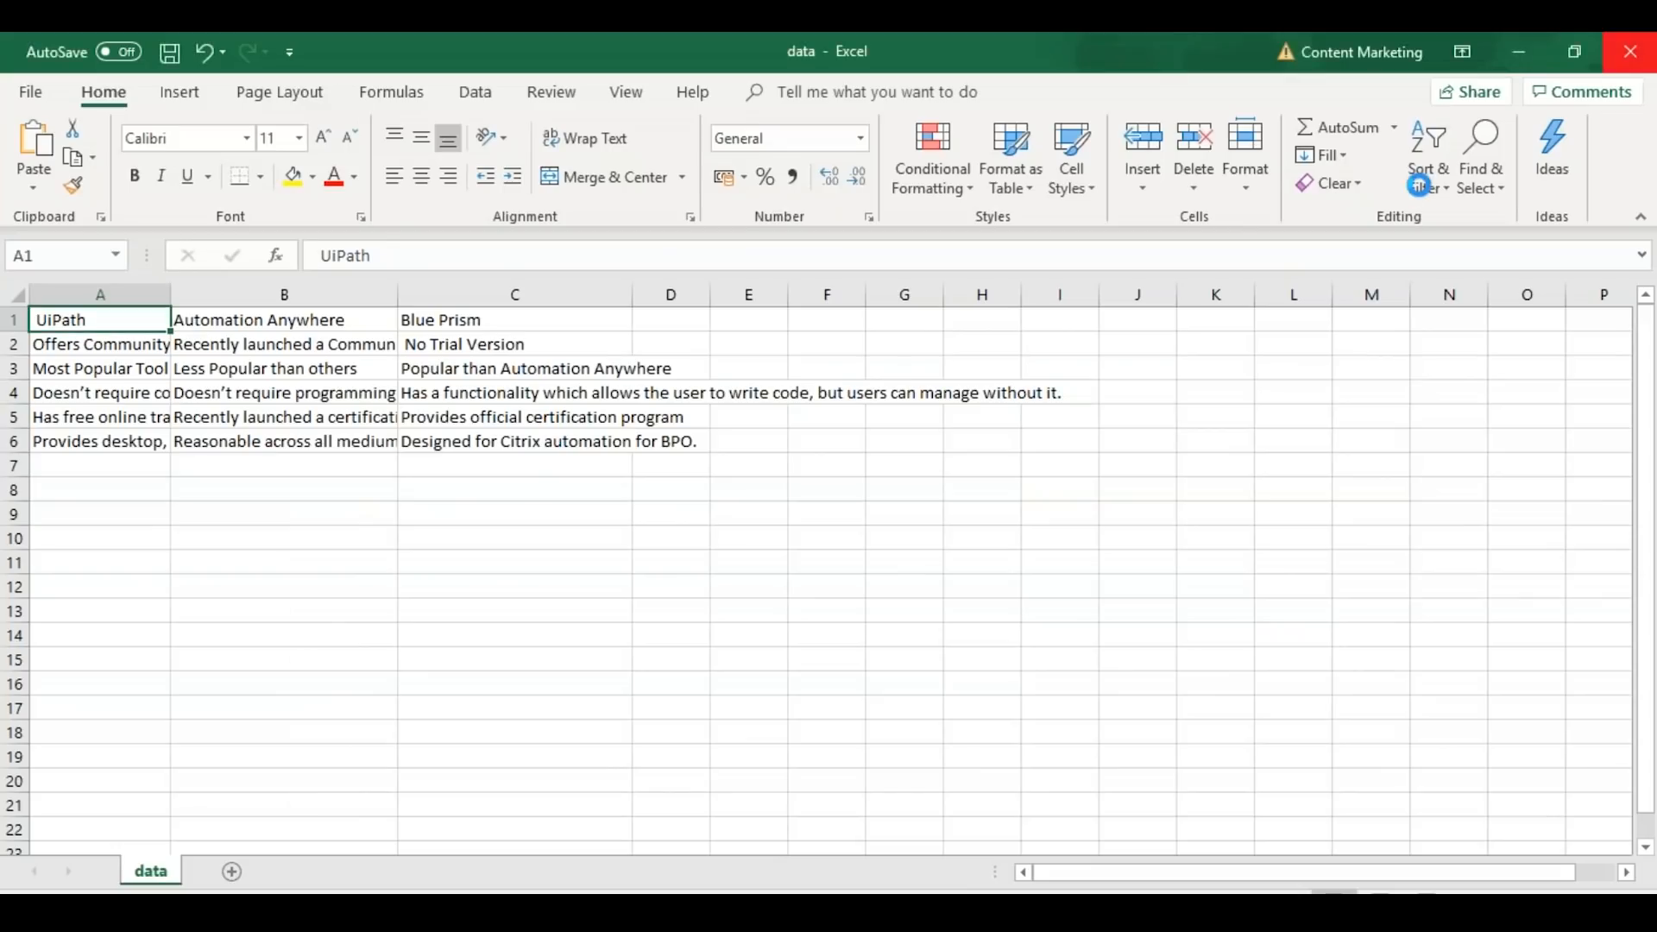
Close the open Excel workbook and save the task
{"action": "key", "text": "alt+F4"}
{"action": "left_click", "coordinate": [811, 515]}
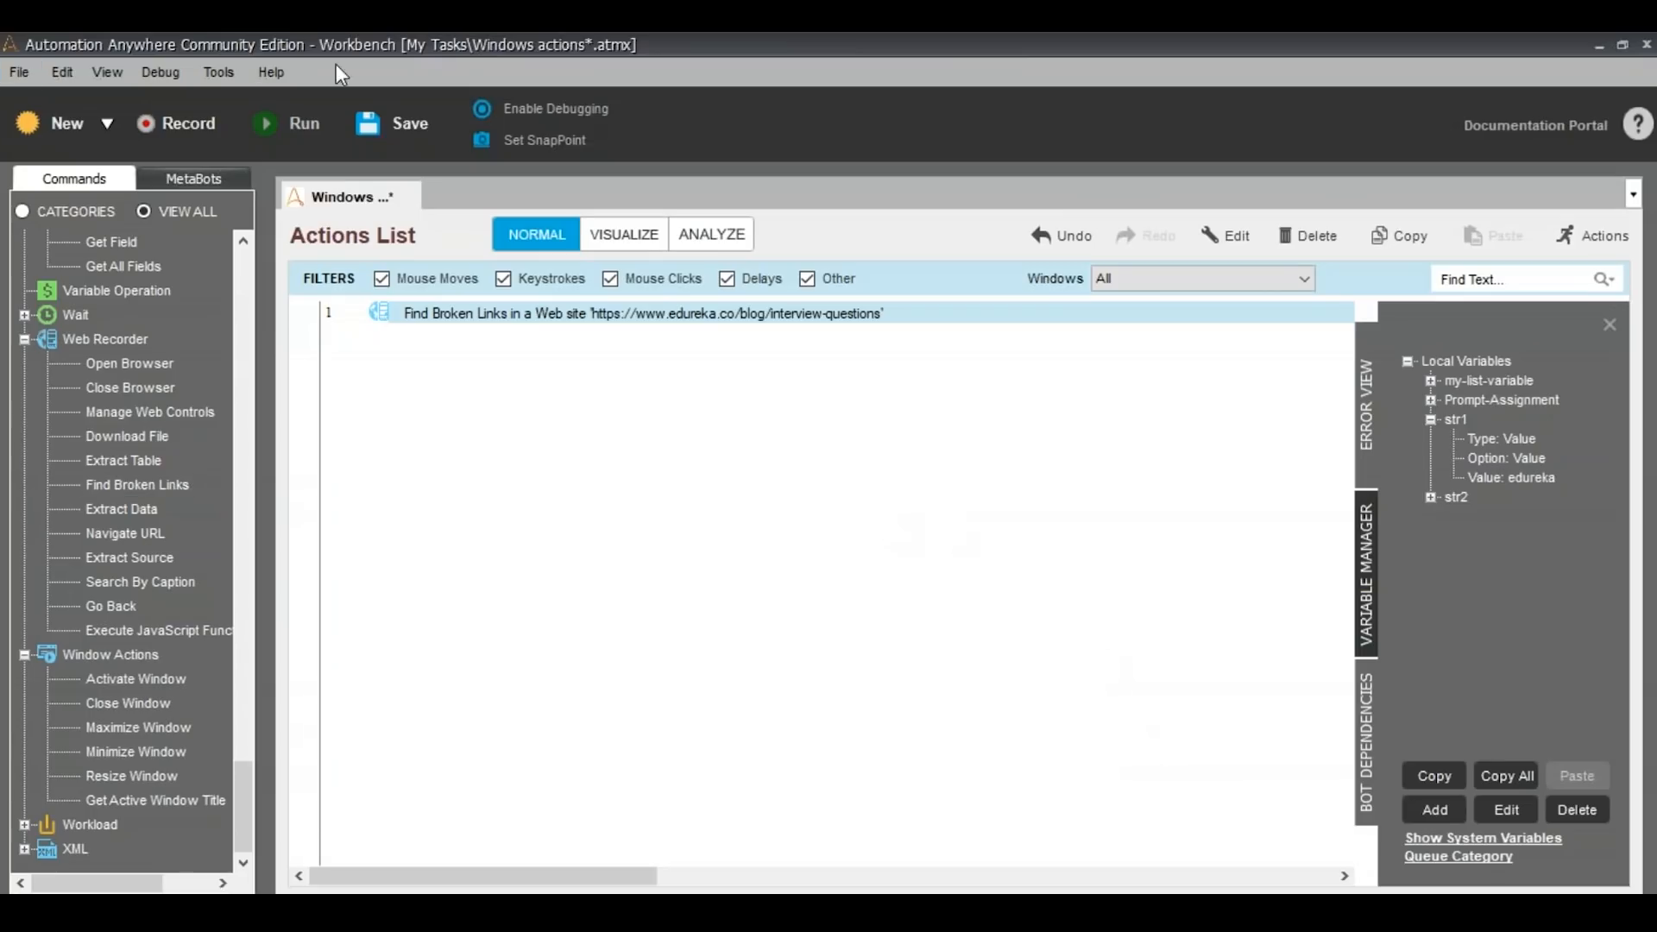
{"action": "key", "text": "ctrl+s"}
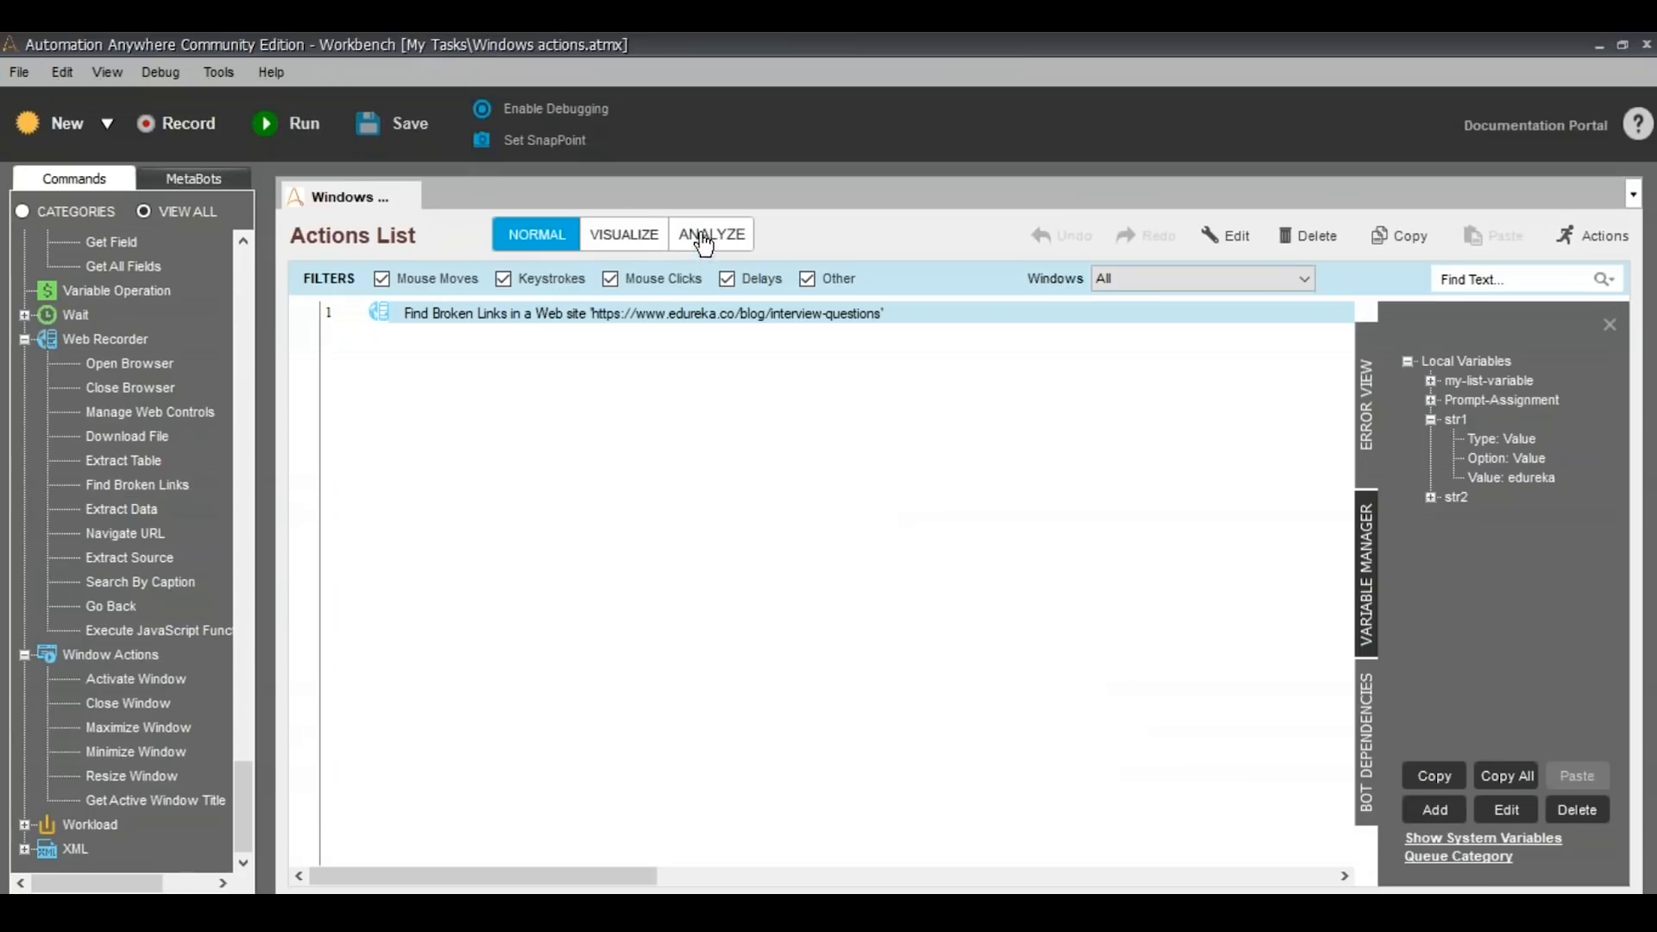
Run the task and widen the Status column of the resulting broken-links sheet to review the results
{"action": "left_click", "coordinate": [299, 138]}
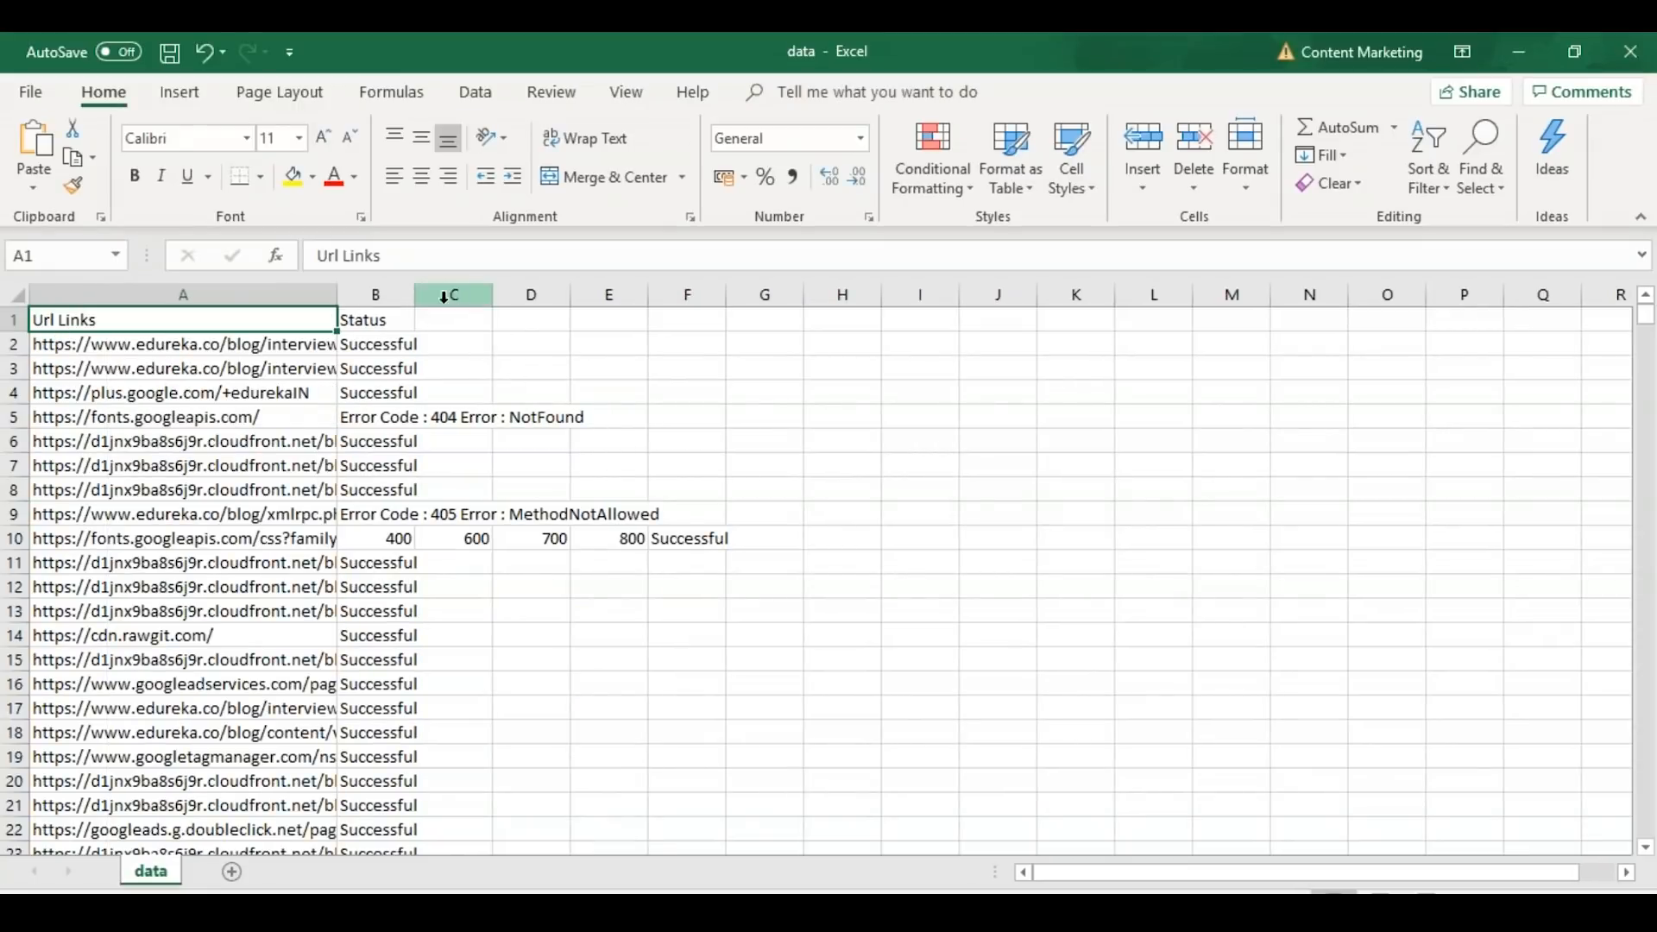
{"action": "left_click_drag", "start_coordinate": [416, 302], "coordinate": [725, 324]}
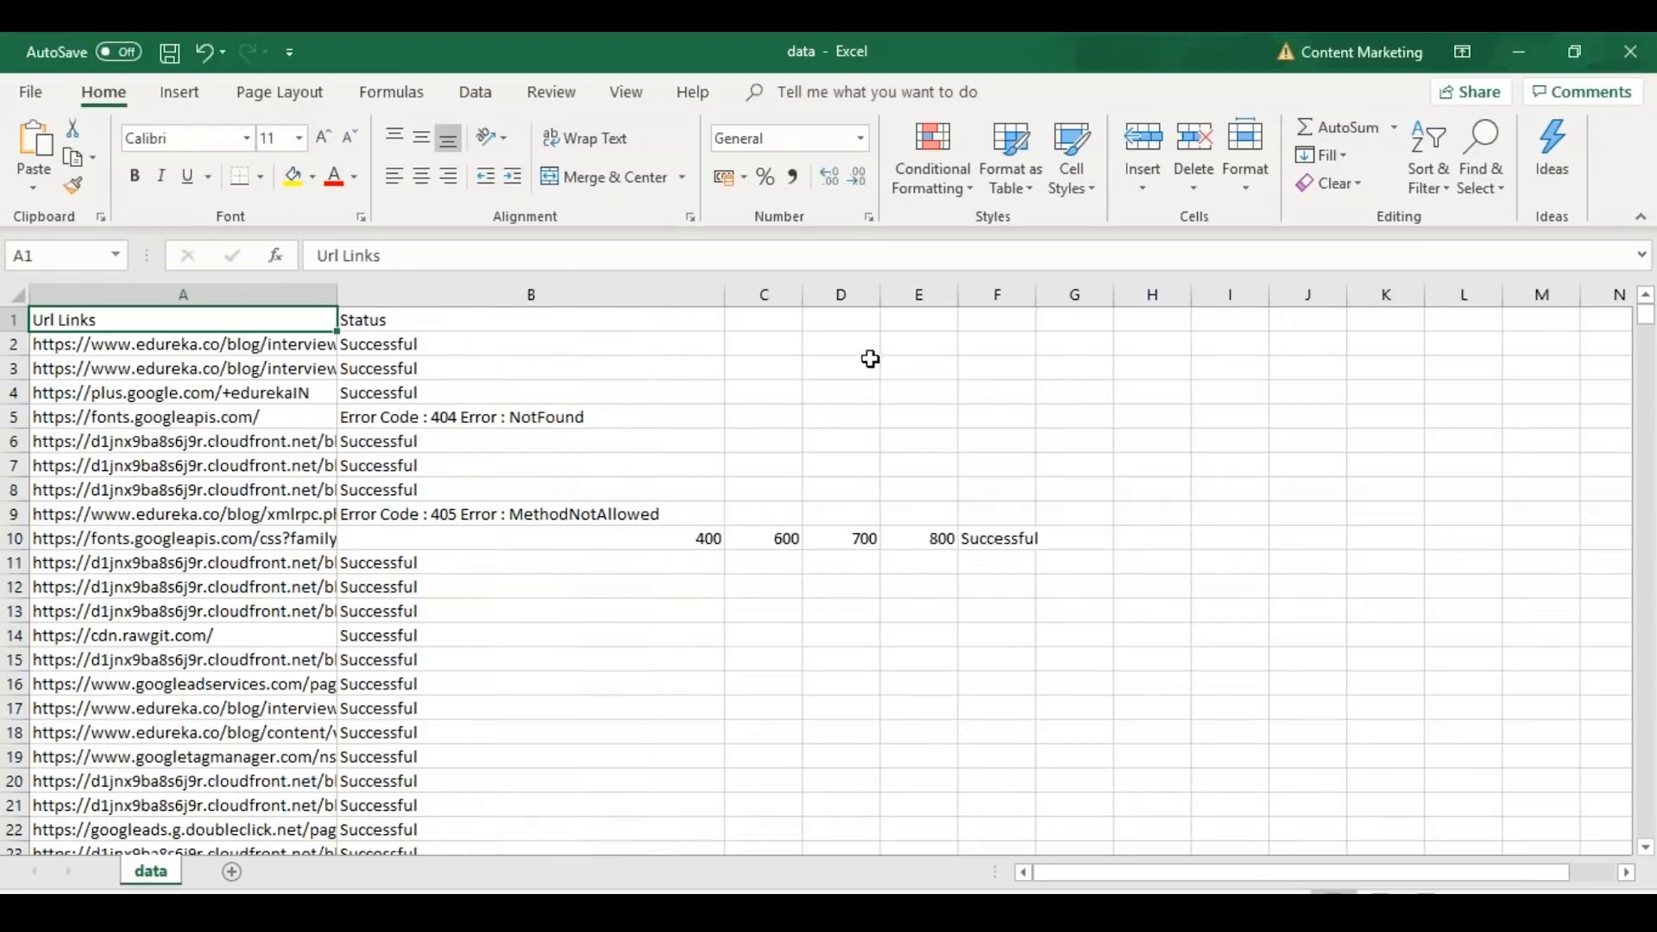
{"action": "scroll", "coordinate": [293, 398], "scroll_direction": "down", "scroll_amount": 20}
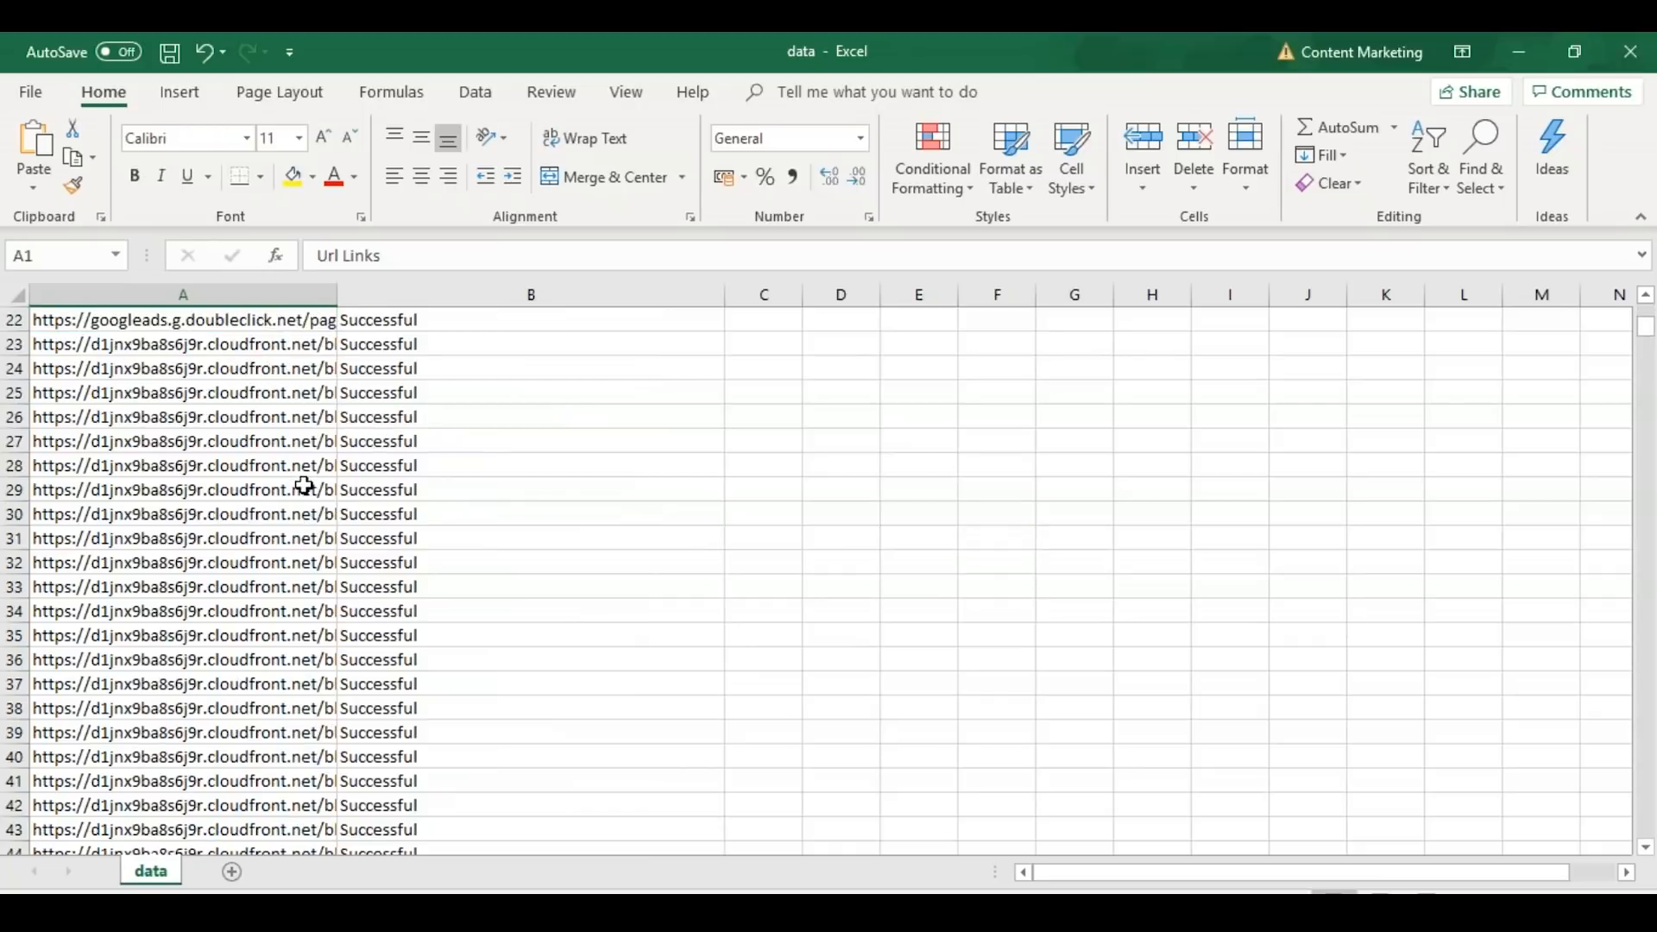
{"action": "scroll", "coordinate": [299, 710], "scroll_direction": "down", "scroll_amount": 6}
{"action": "scroll", "coordinate": [406, 566], "scroll_direction": "up", "scroll_amount": 20}
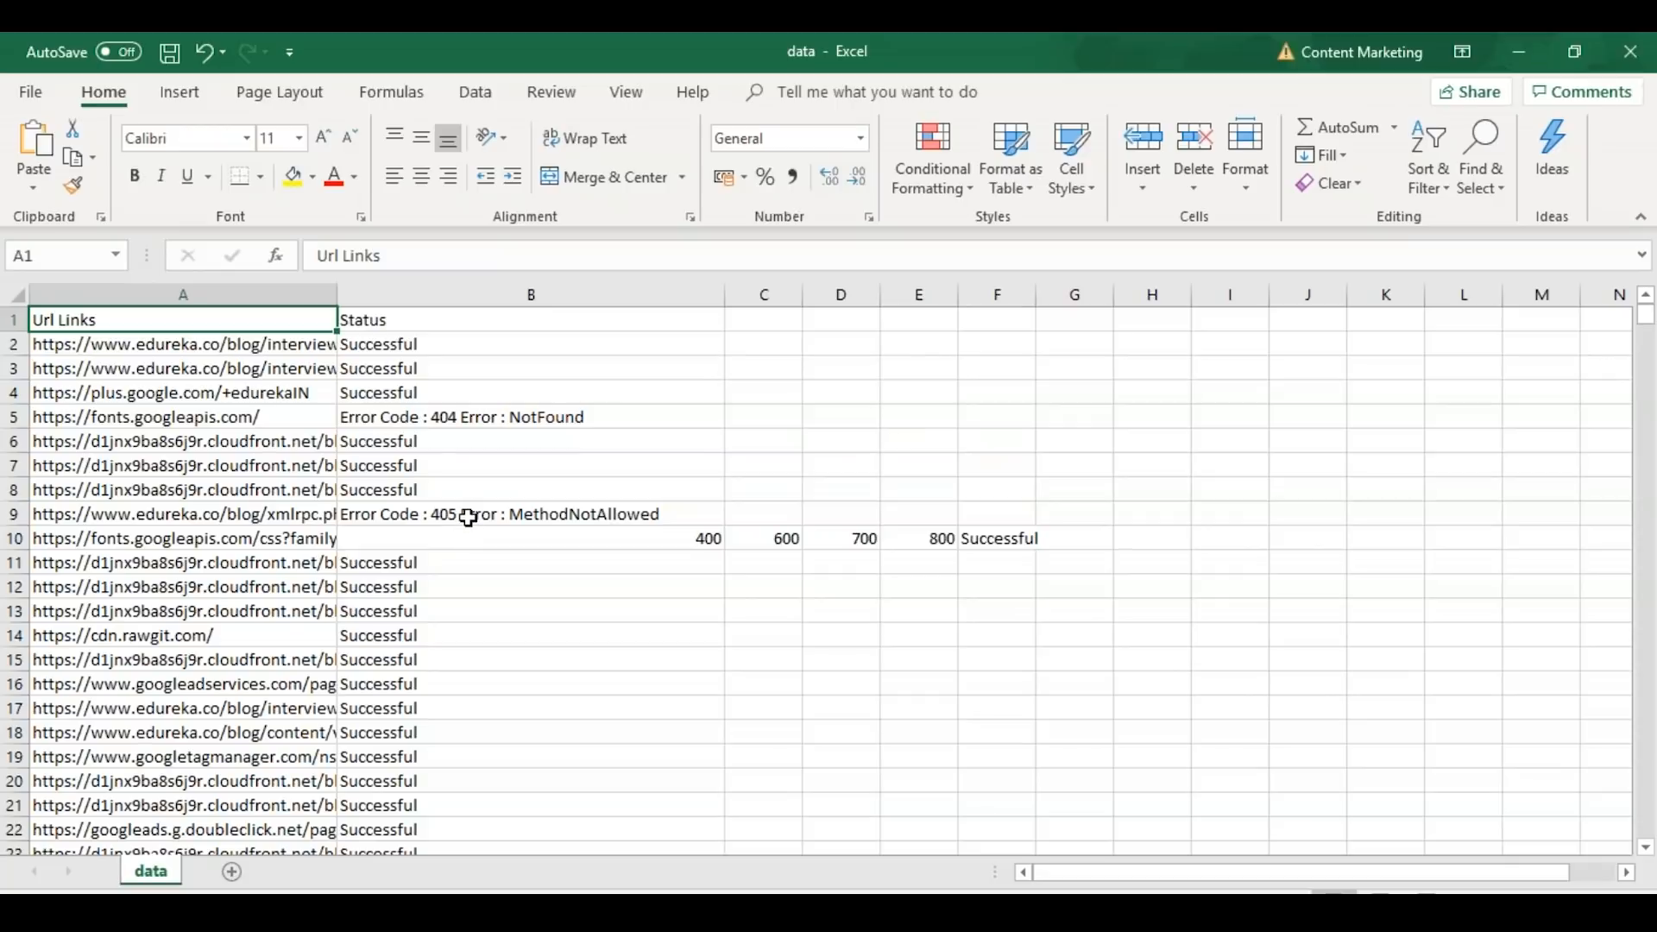
{"action": "scroll", "coordinate": [499, 696], "scroll_direction": "down", "scroll_amount": 15}
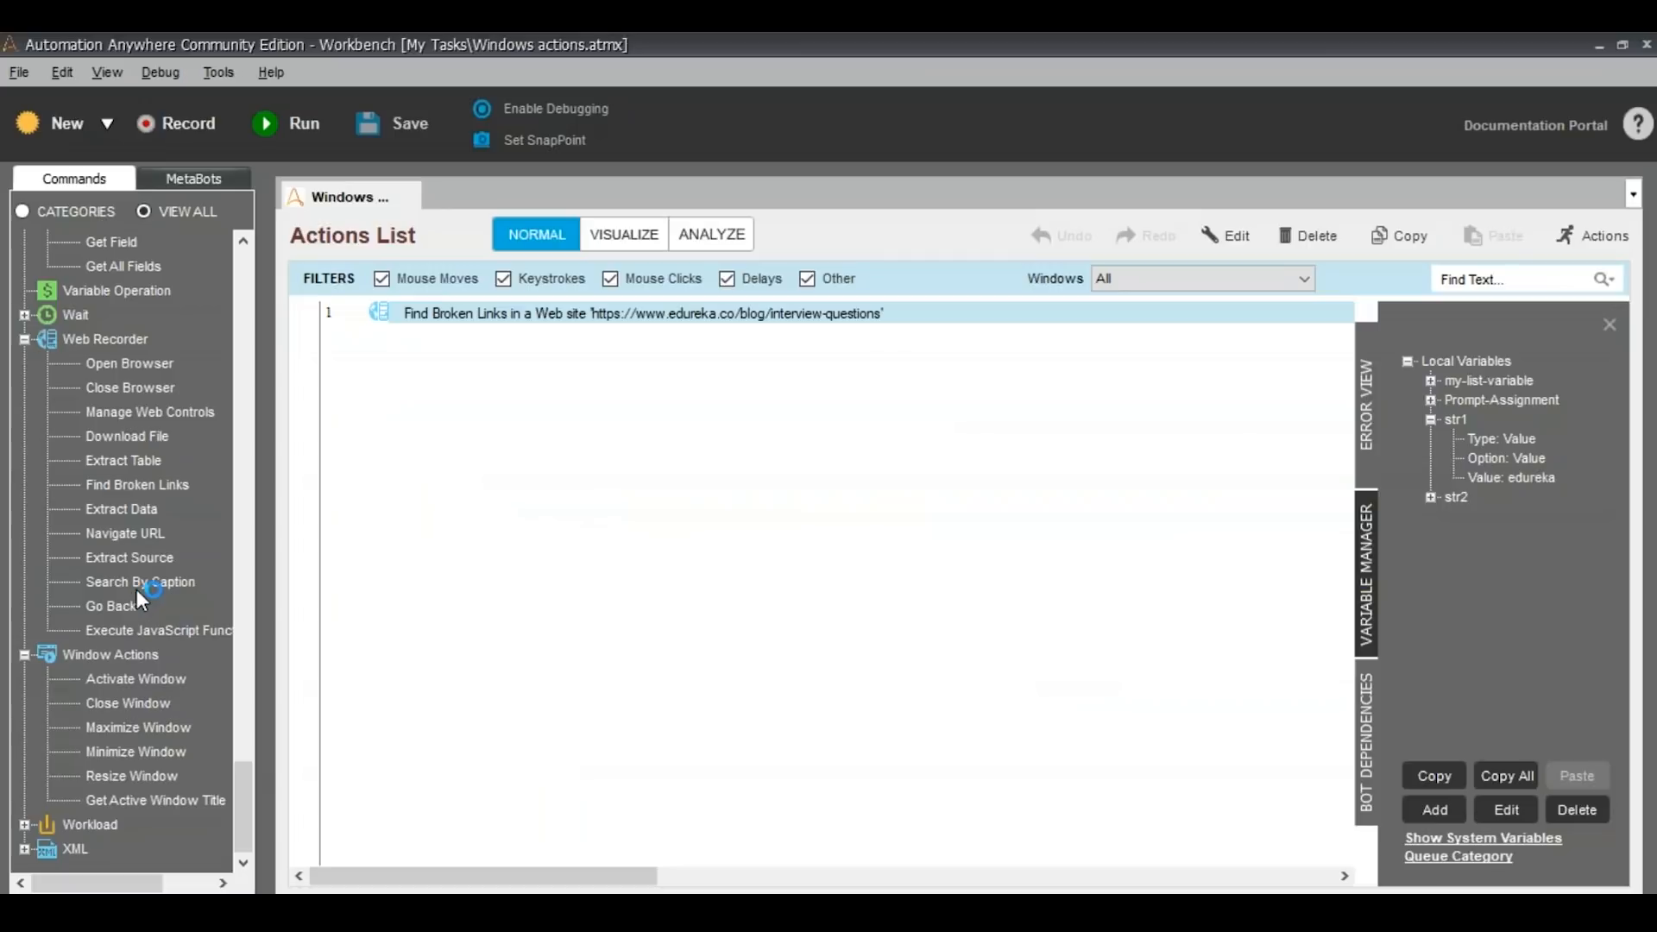
Add a Download File web recorder command to the actions list
{"action": "left_click_drag", "start_coordinate": [119, 444], "coordinate": [759, 435]}
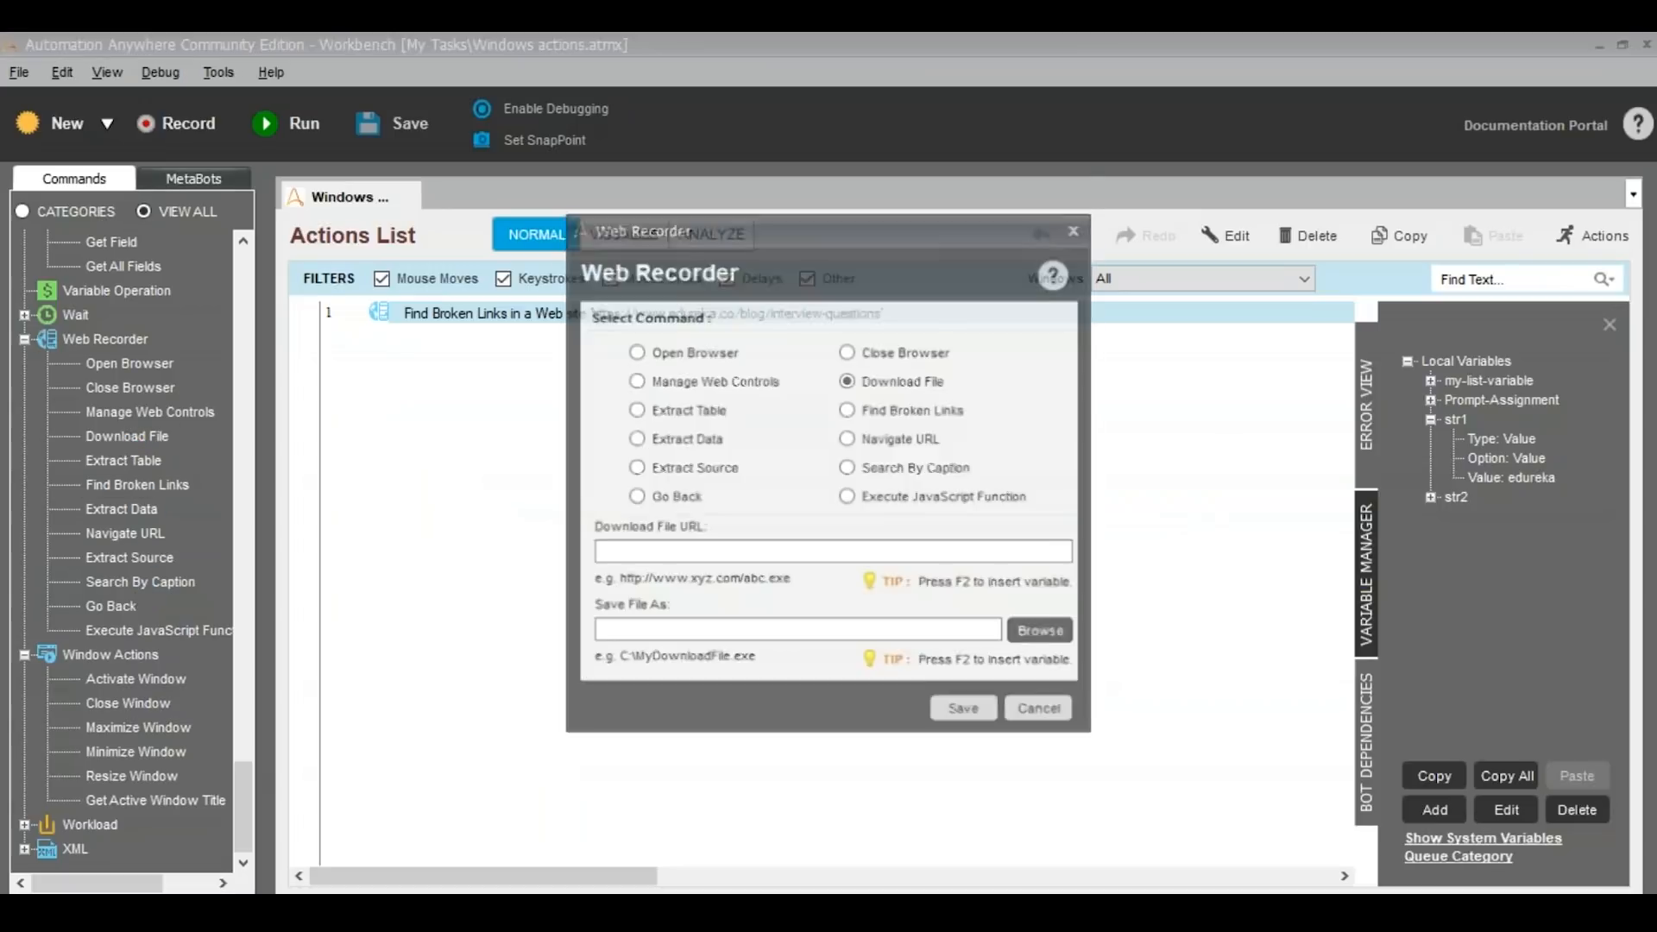